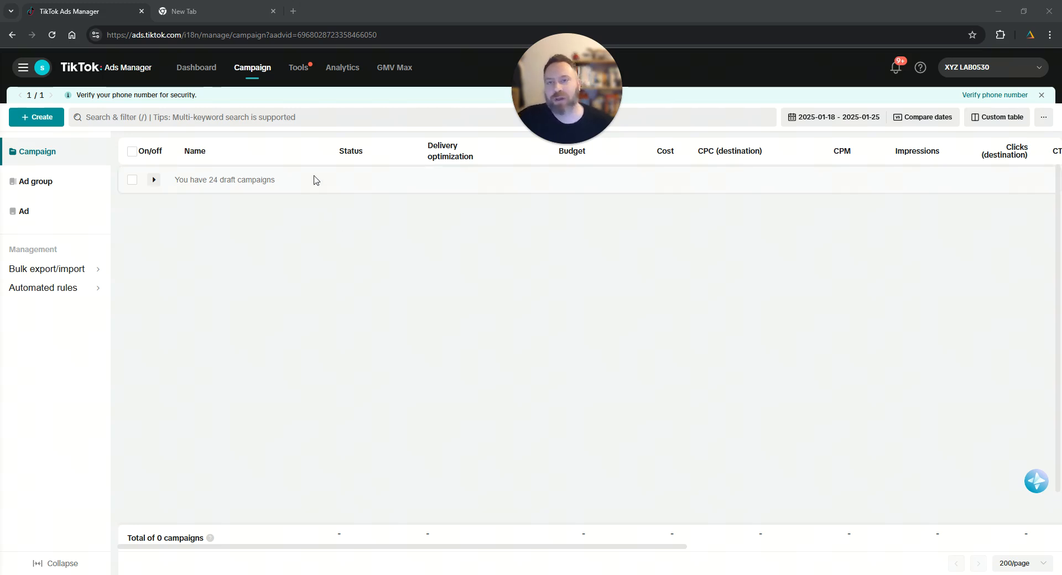
Open the Audience manager and start creating a custom audience of the Website Traffic type
mouse_move(300, 74)
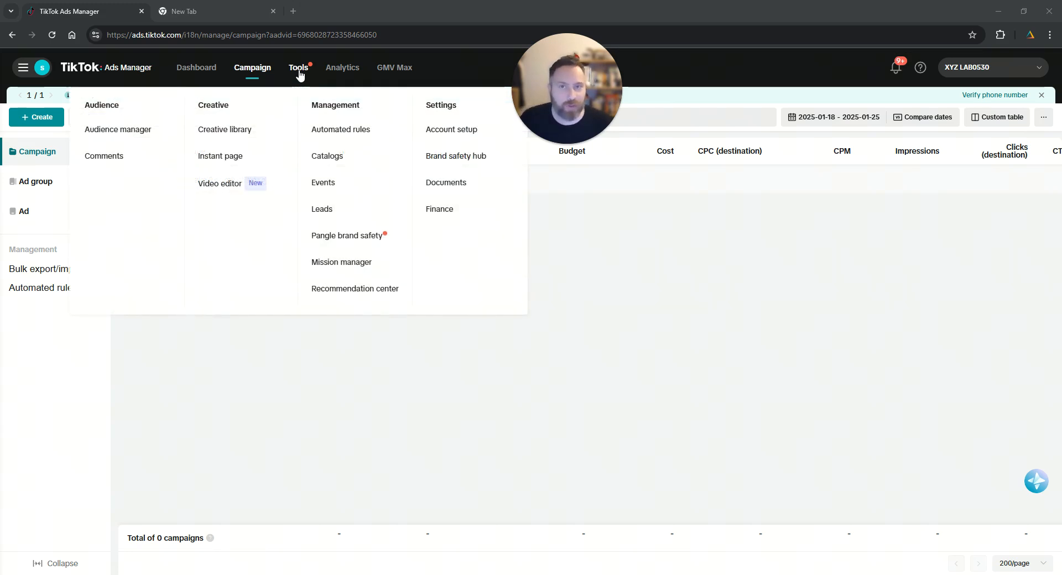
left_click(118, 142)
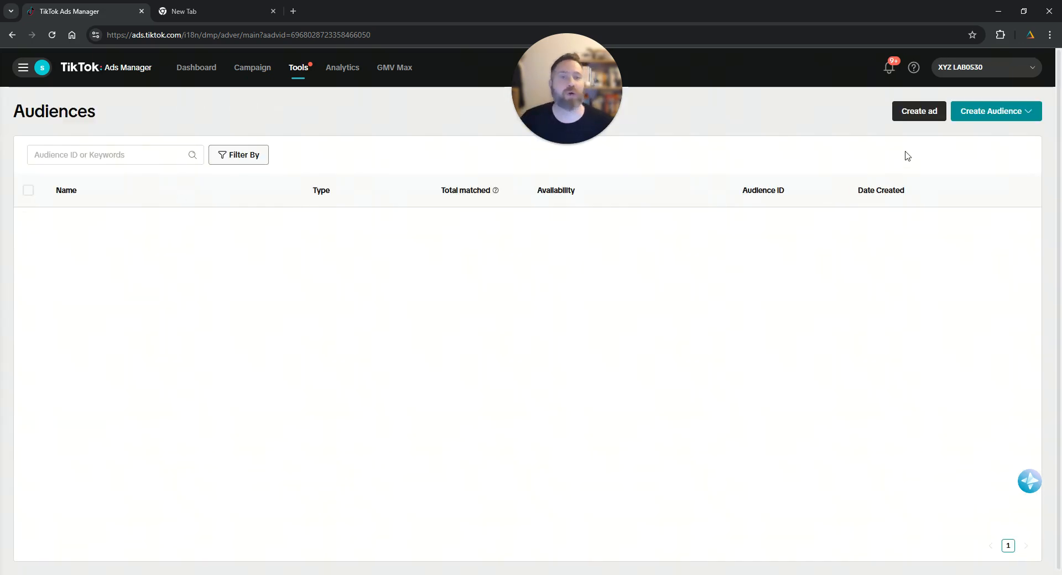
left_click(1005, 116)
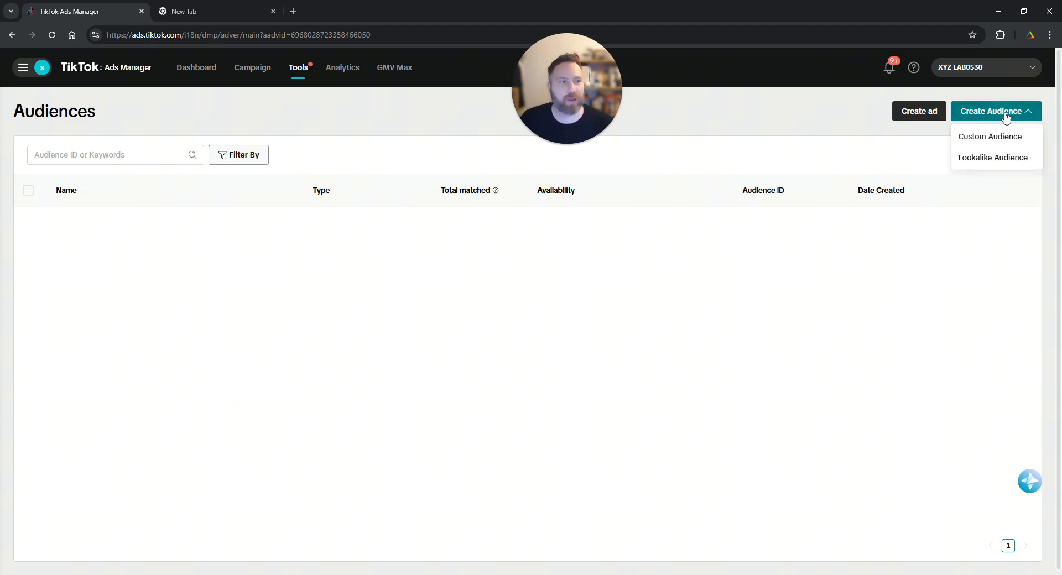
left_click(988, 137)
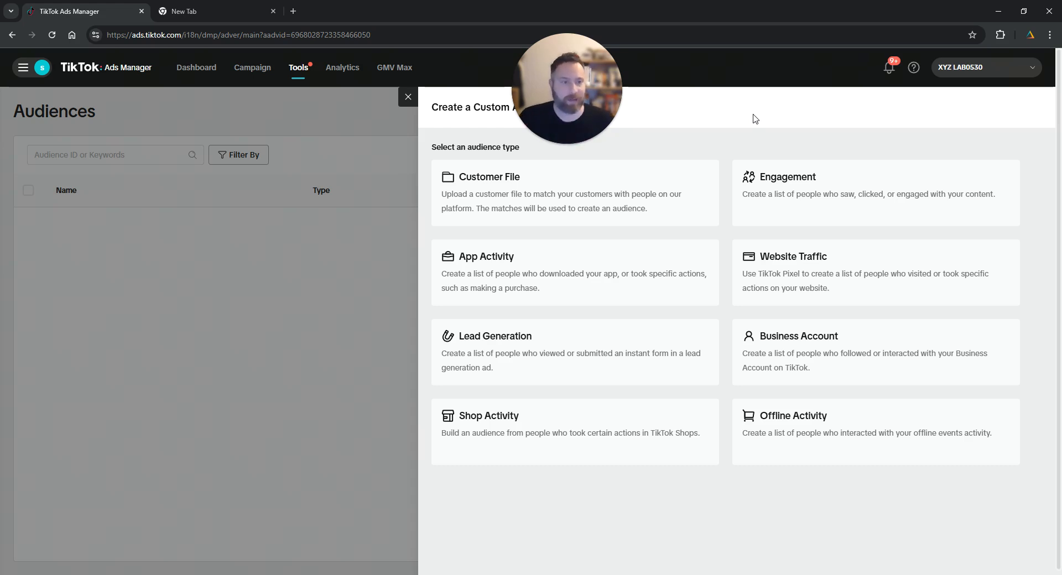
left_click(848, 285)
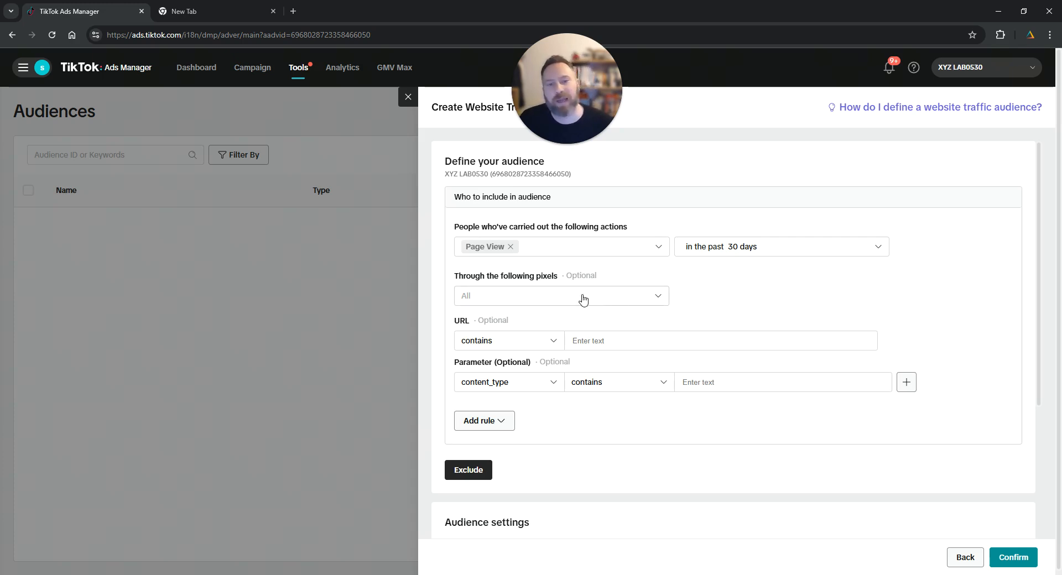
Choose XYZ TikTok Pixel as the pixel for the included page view audience
left_click(559, 295)
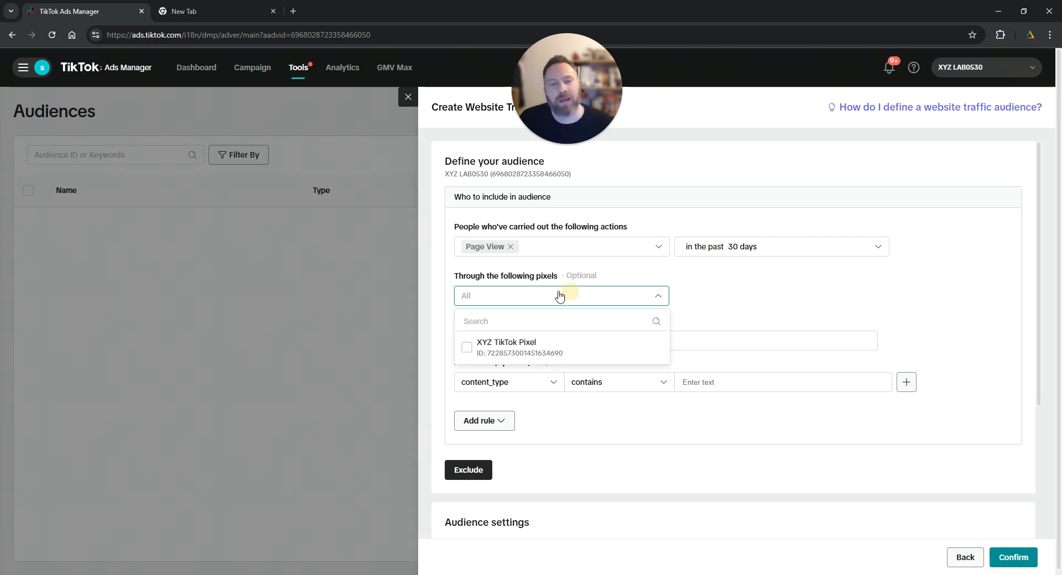
left_click(467, 348)
left_click(742, 288)
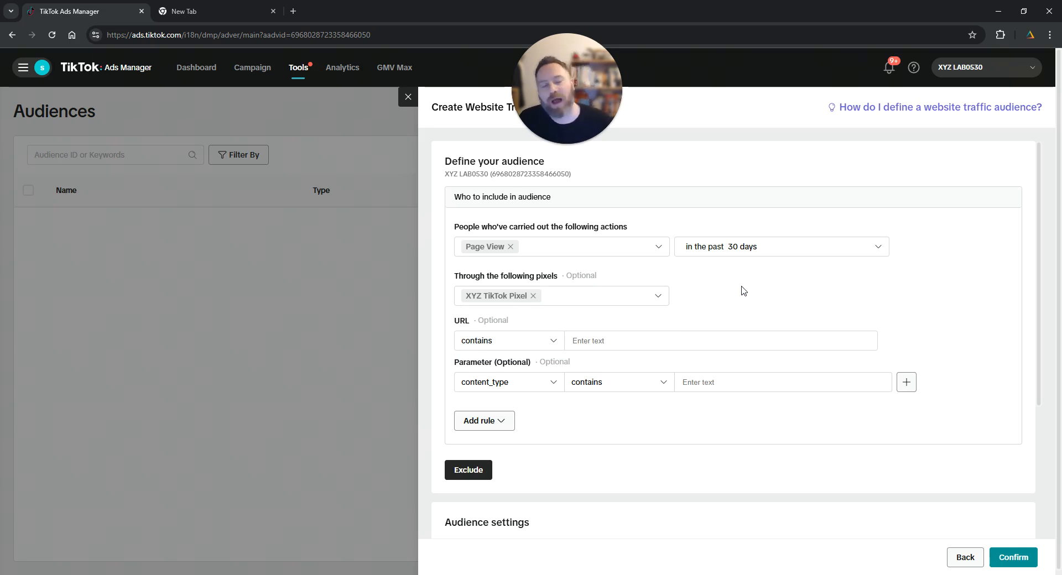
Limit the included page views to URLs containing /pricing
scroll(743, 290, "down", 1)
left_click(617, 289)
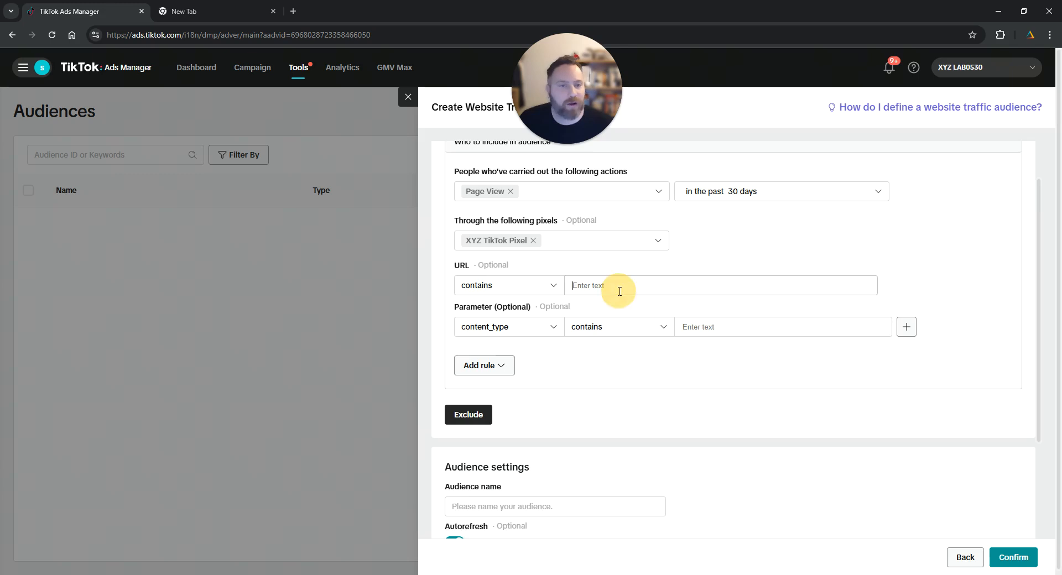
type("/pricing")
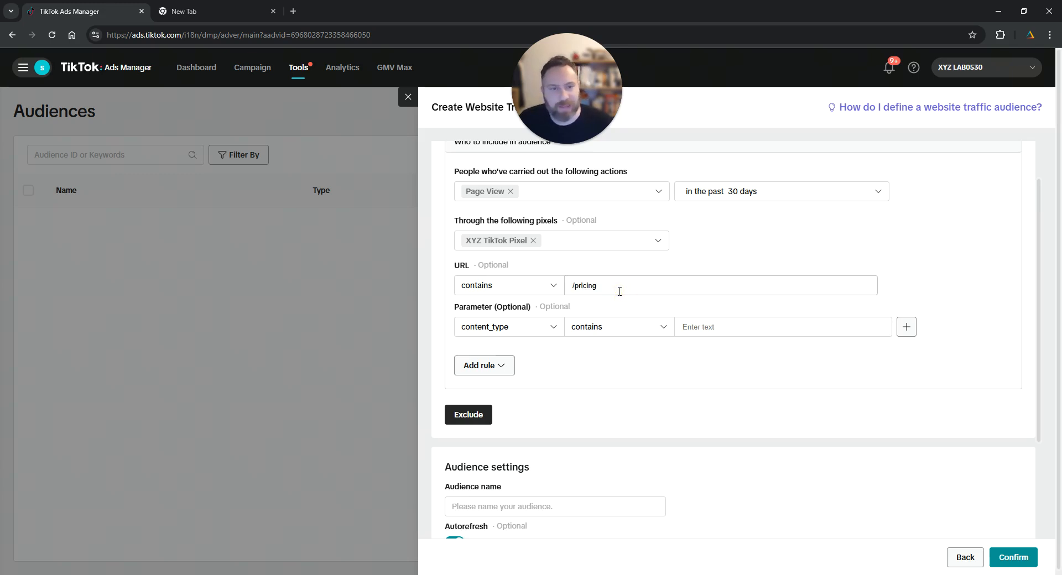
key("Return")
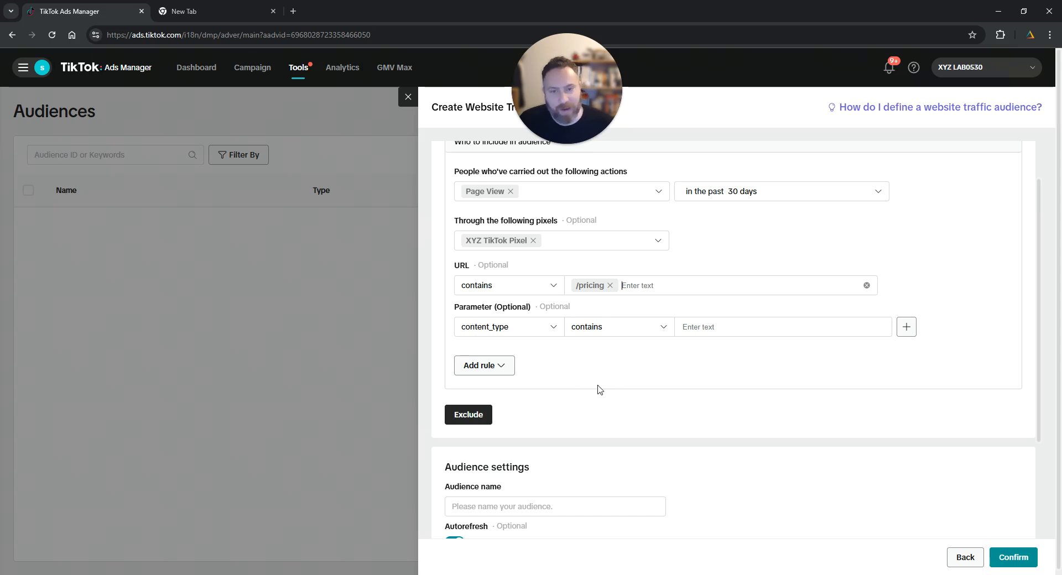
Add an exclusion for people whose page view URL contains /thank-you
left_click(485, 425)
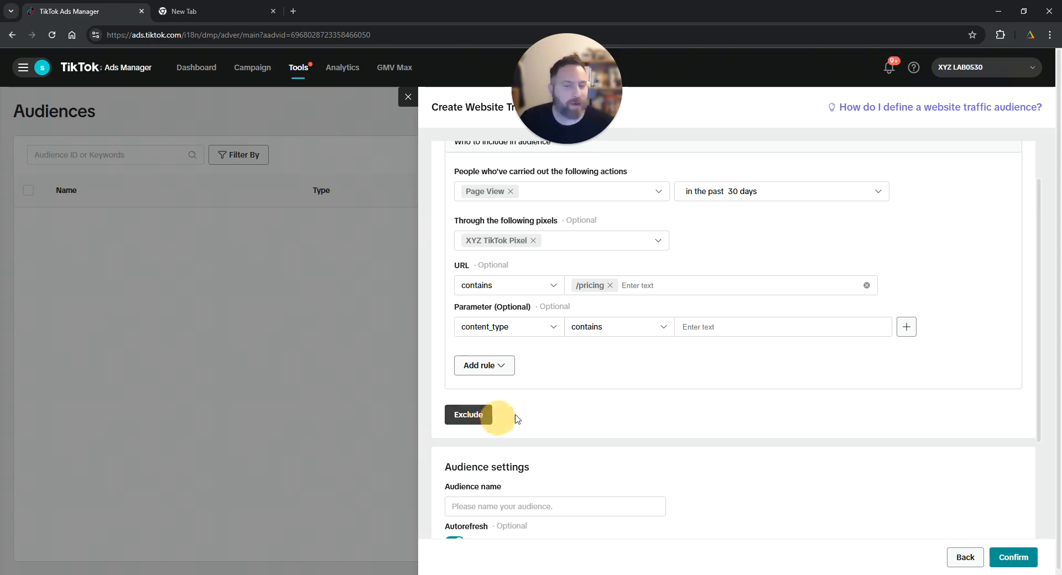
scroll(600, 375, "down", 3)
left_click(609, 394)
type("/t")
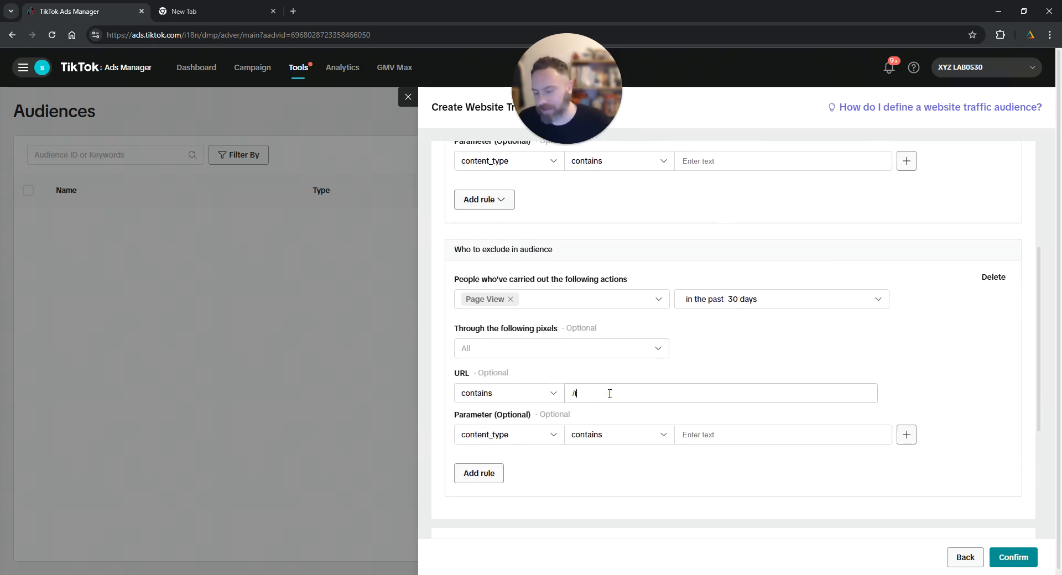
type("hank-you")
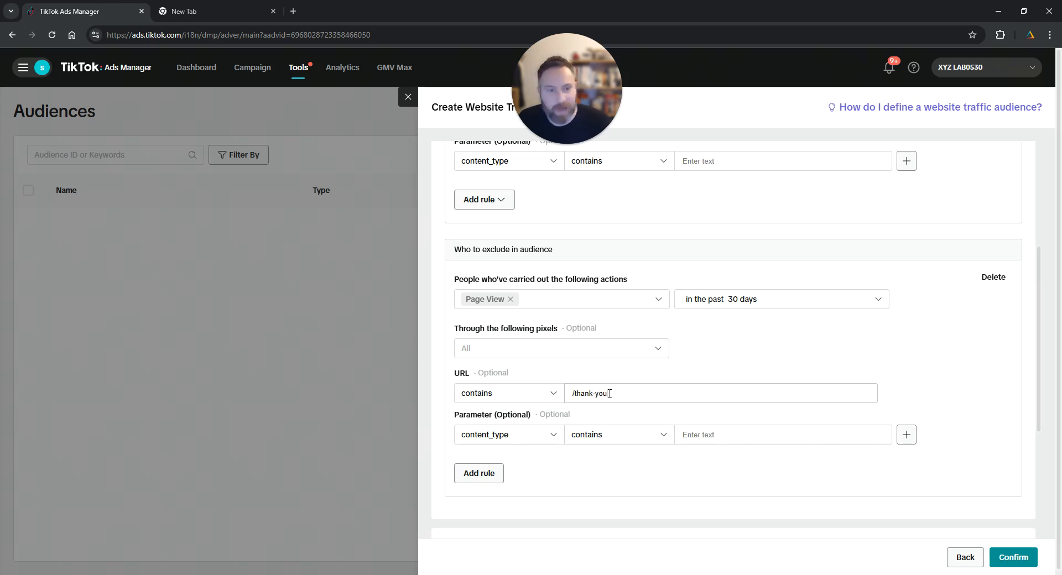
key("Return")
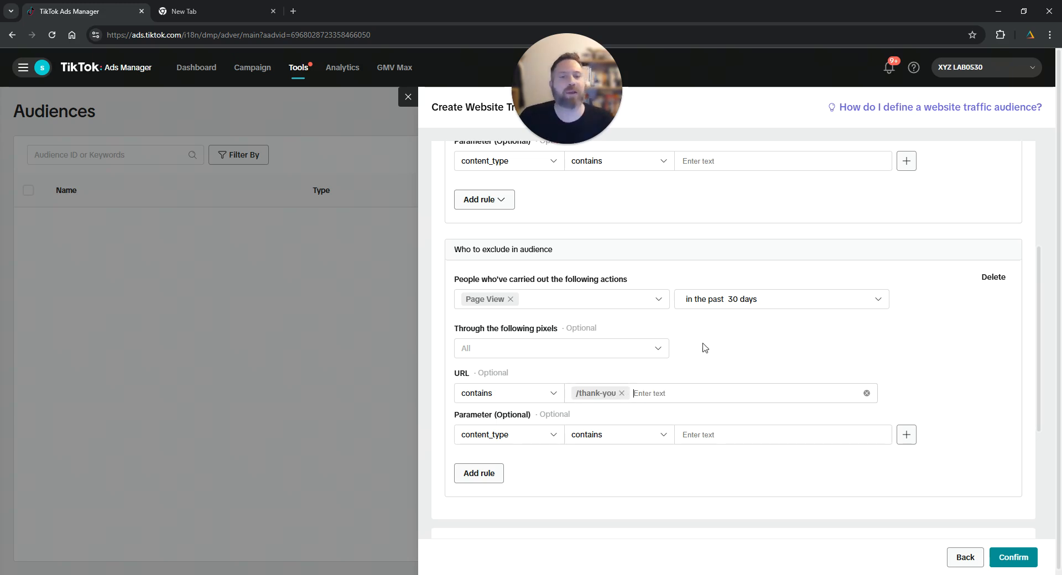
Add a Broaden audience rule to the inclusion criteria for page views with a URL containing /features
scroll(705, 347, "up", 1)
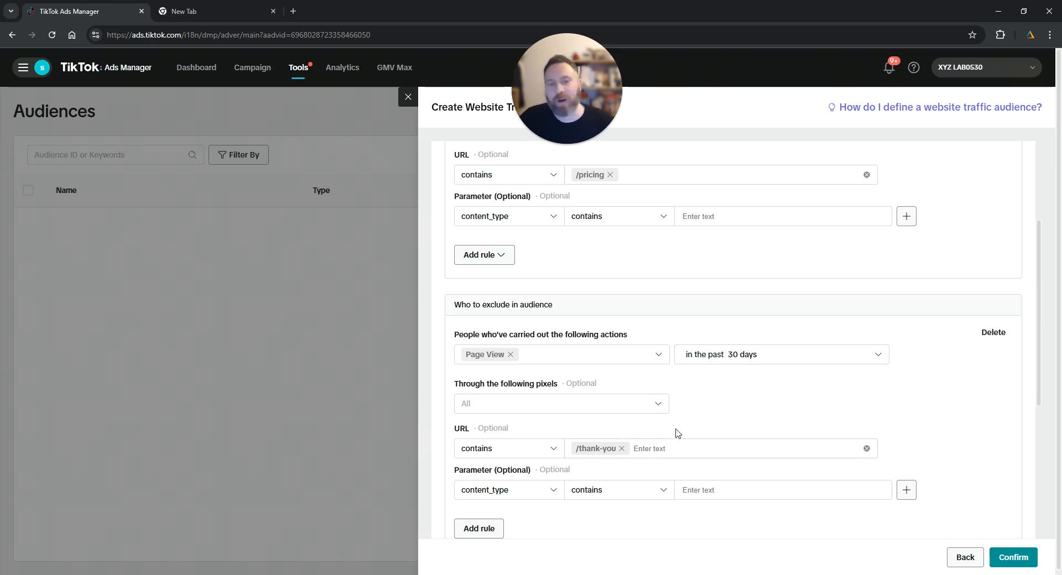
scroll(678, 433, "up", 3)
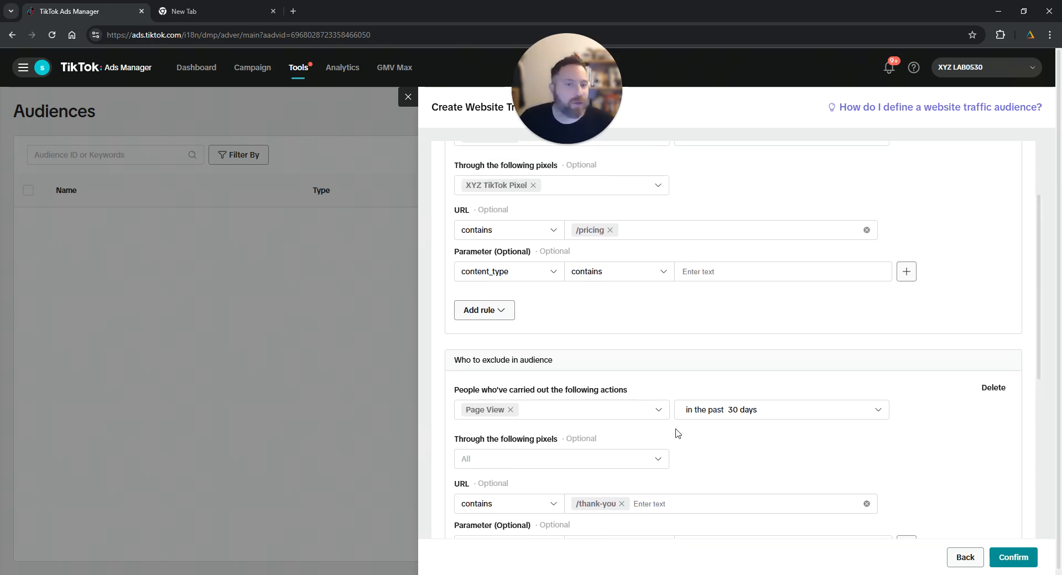
scroll(678, 433, "down", 1)
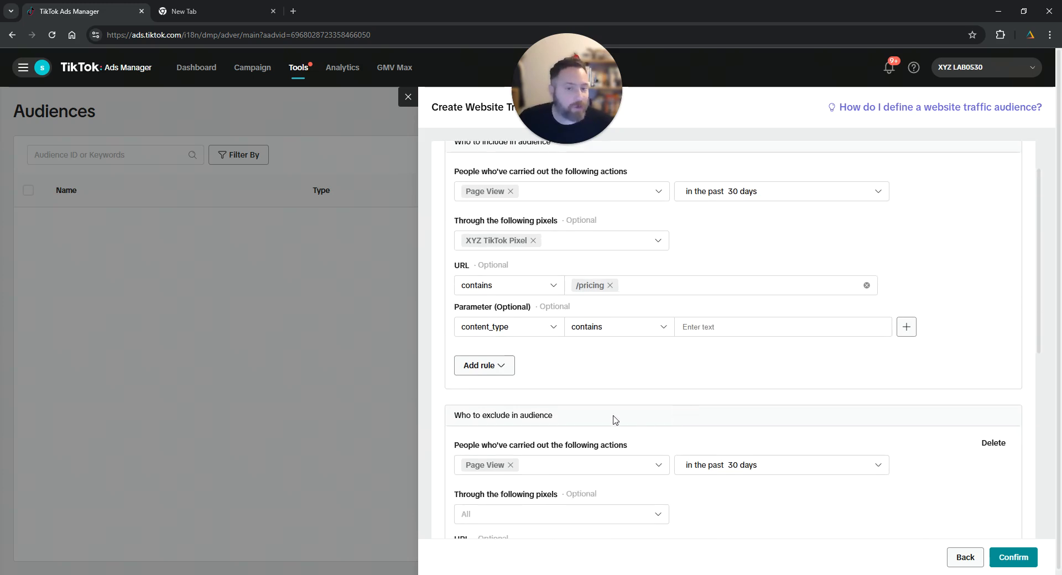
left_click(499, 368)
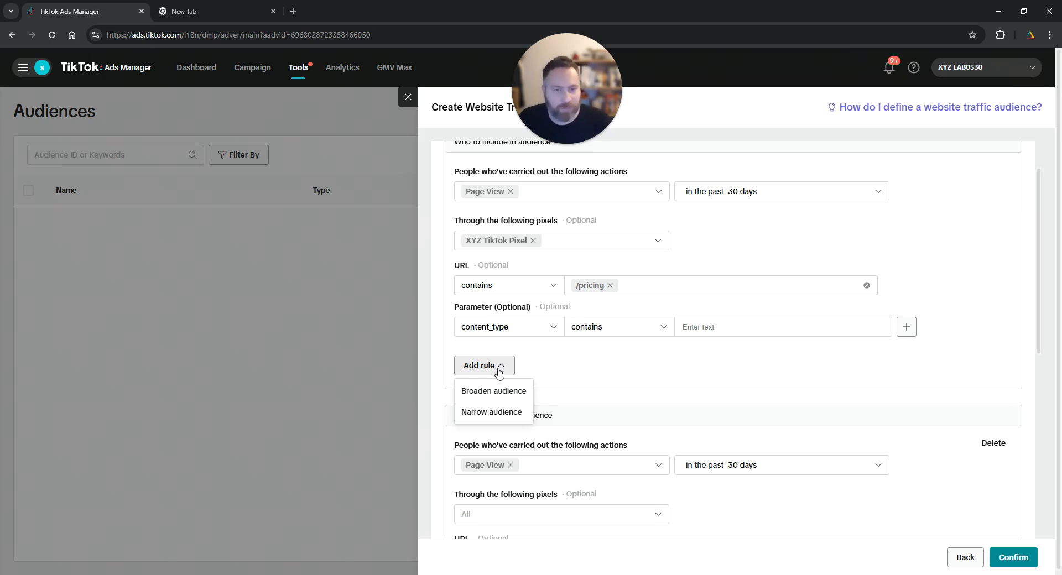
left_click(493, 393)
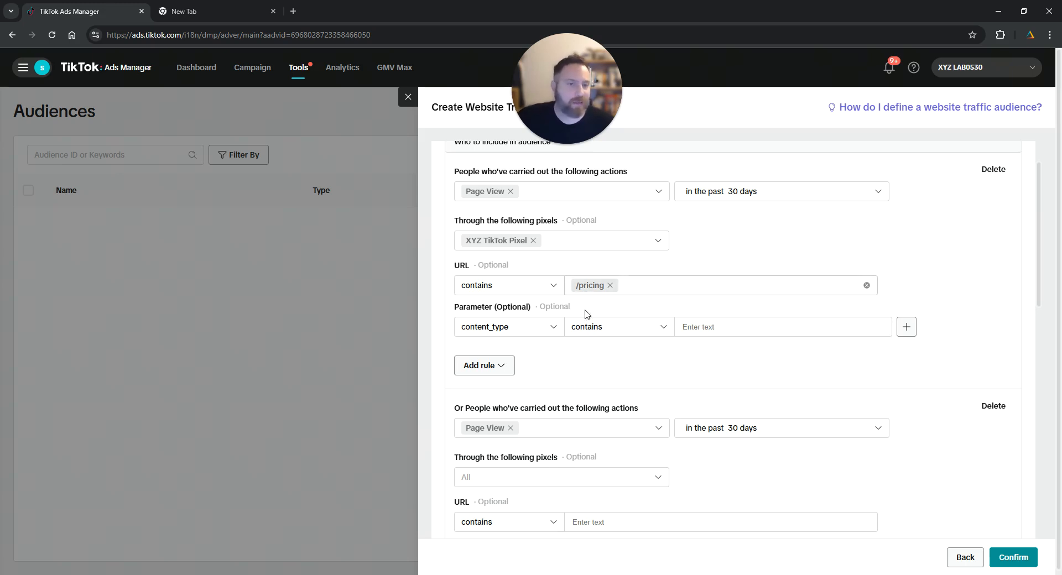
scroll(586, 384, "down", 1)
scroll(594, 401, "down", 1)
left_click(610, 416)
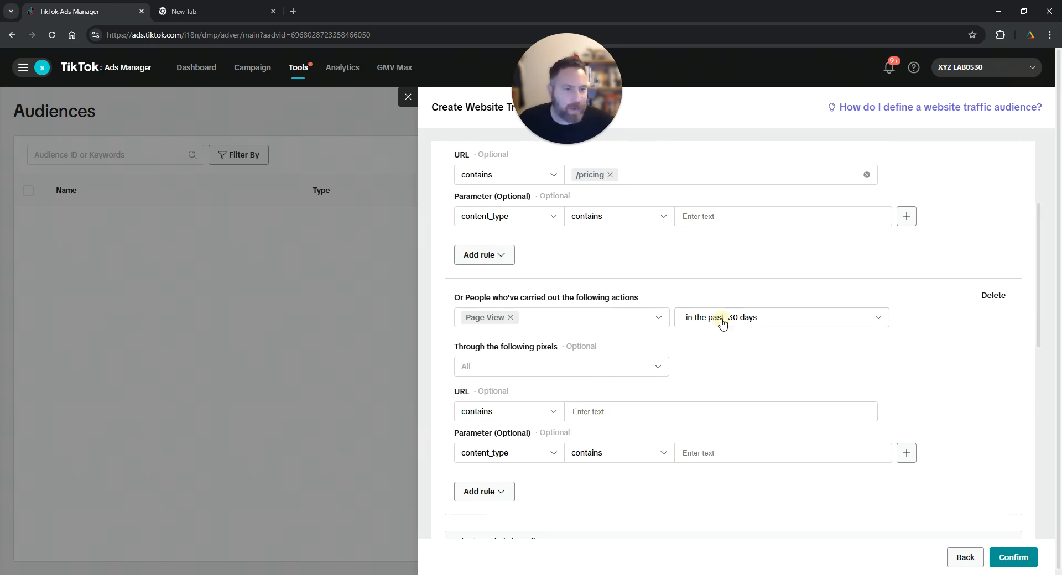
left_click(755, 325)
left_click(658, 346)
left_click(615, 409)
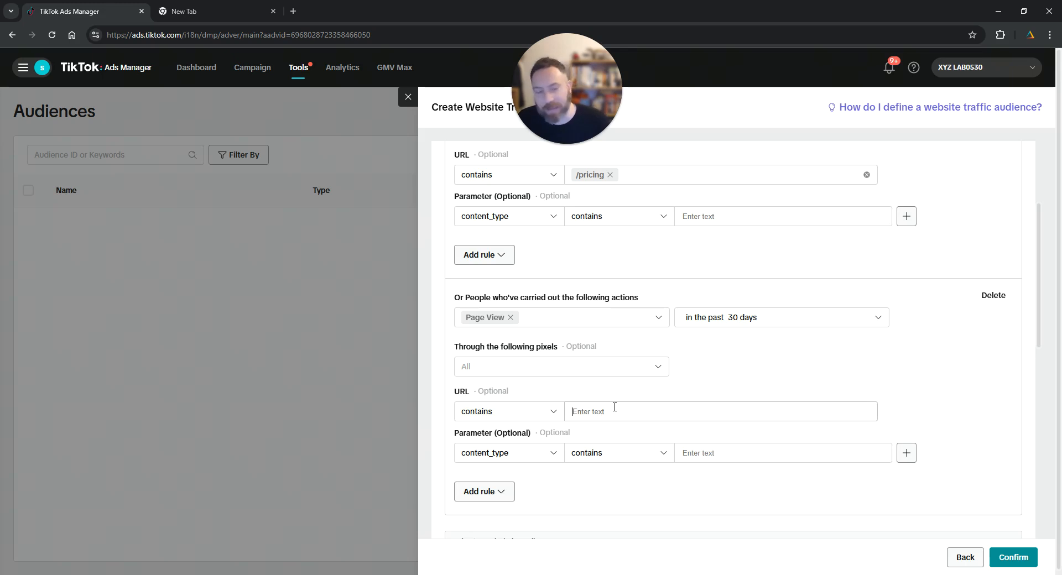
type("/fet")
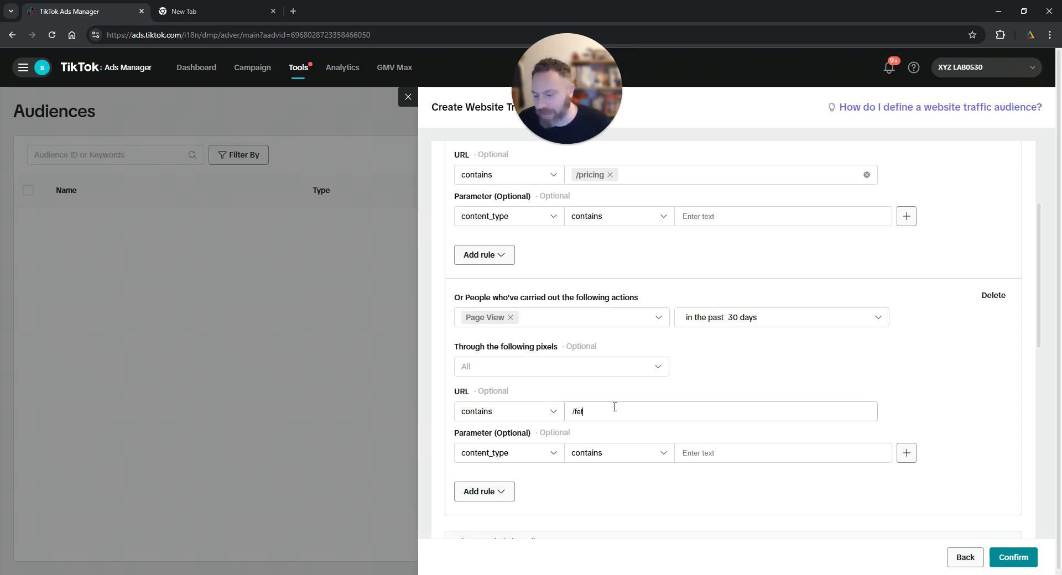
type("atures")
key("Return")
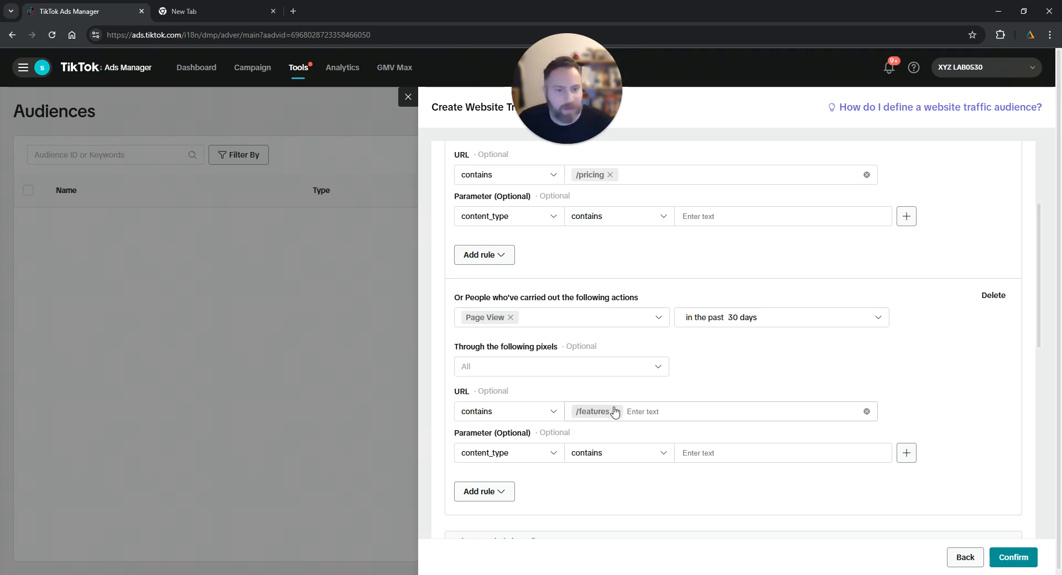
Try adding a Narrow audience rule below the /pricing rule, and delete it again
left_click(498, 256)
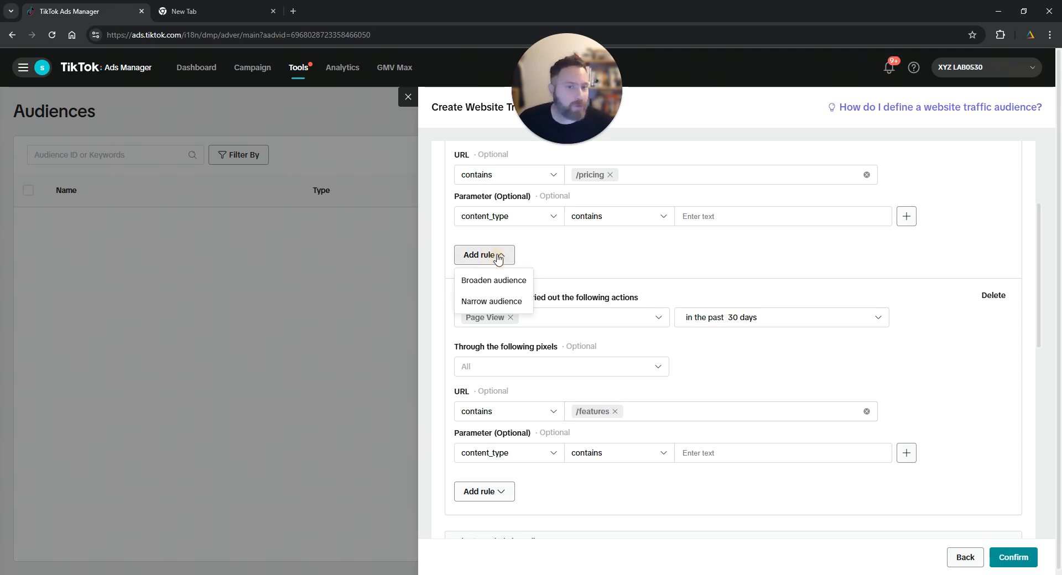
left_click(498, 303)
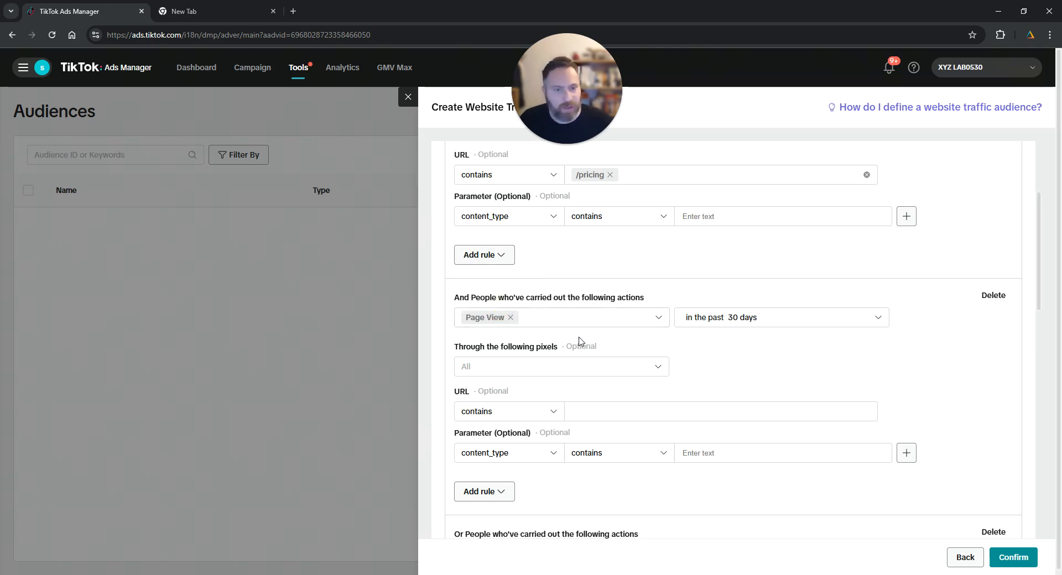
scroll(583, 345, "up", 1)
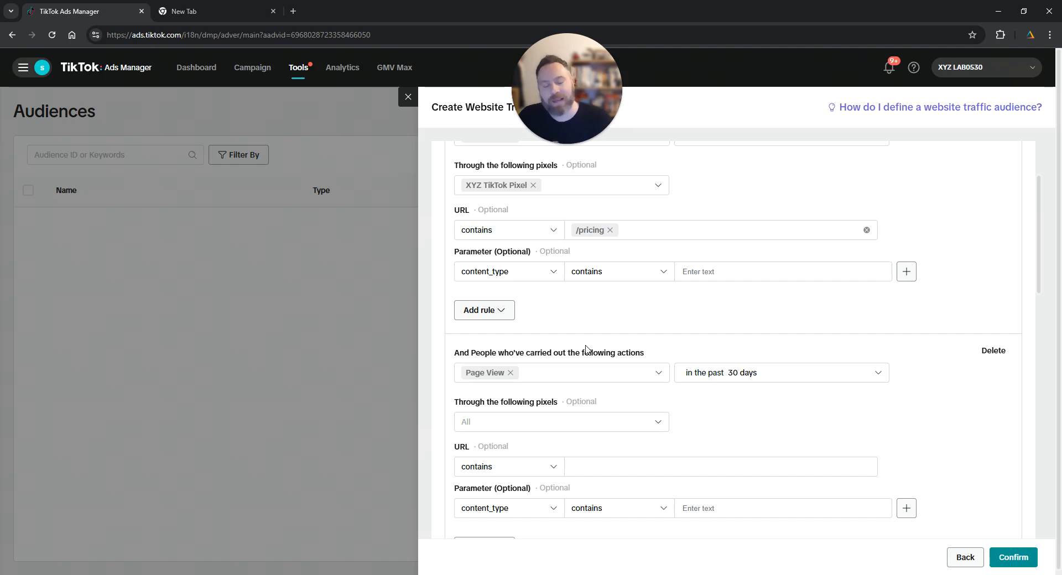
left_click(988, 356)
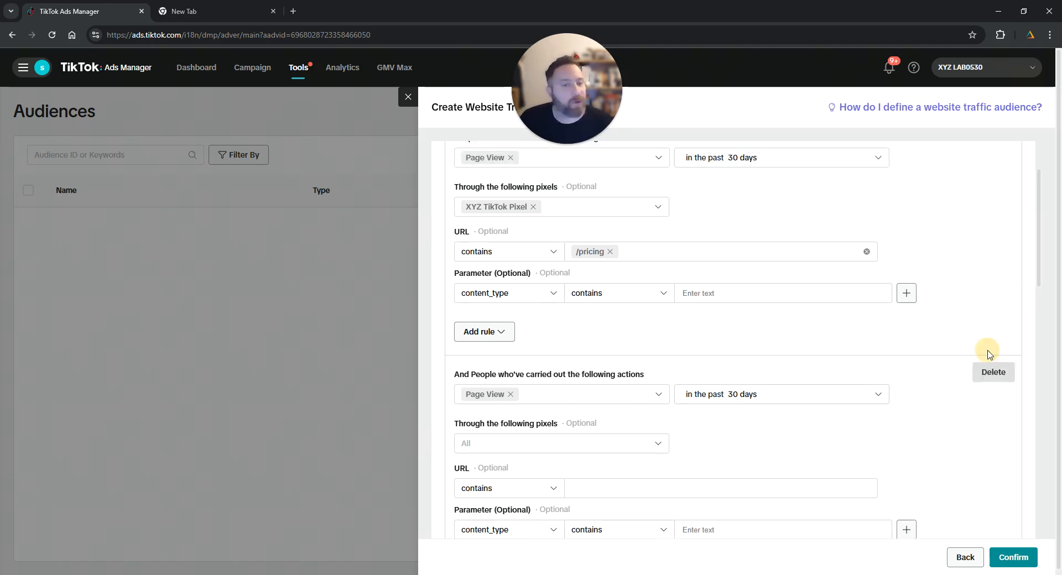
Delete the /features broadening rule and the /thank-you exclusion from the audience definition
scroll(786, 419, "down", 1)
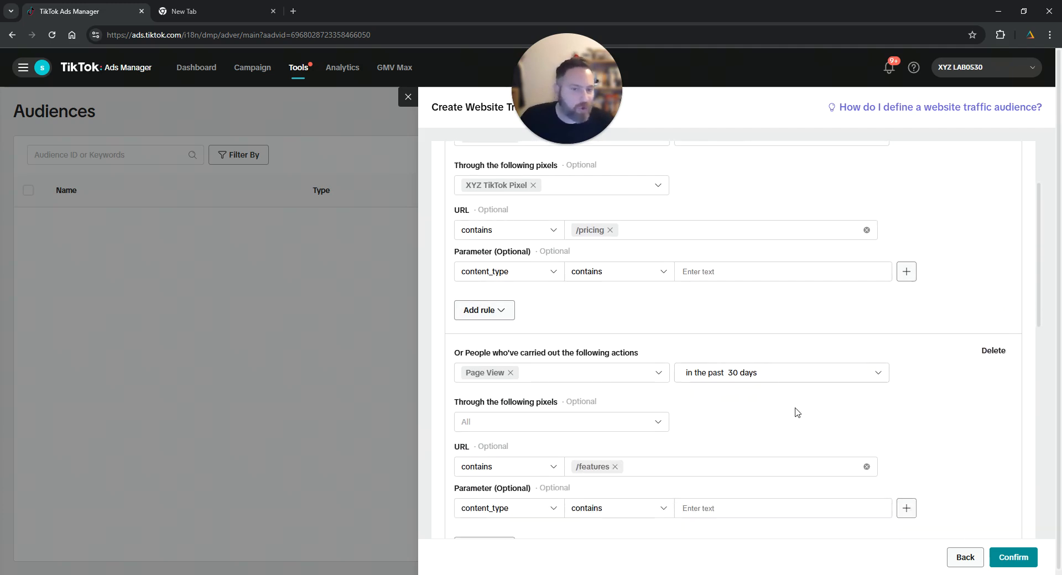
left_click(991, 351)
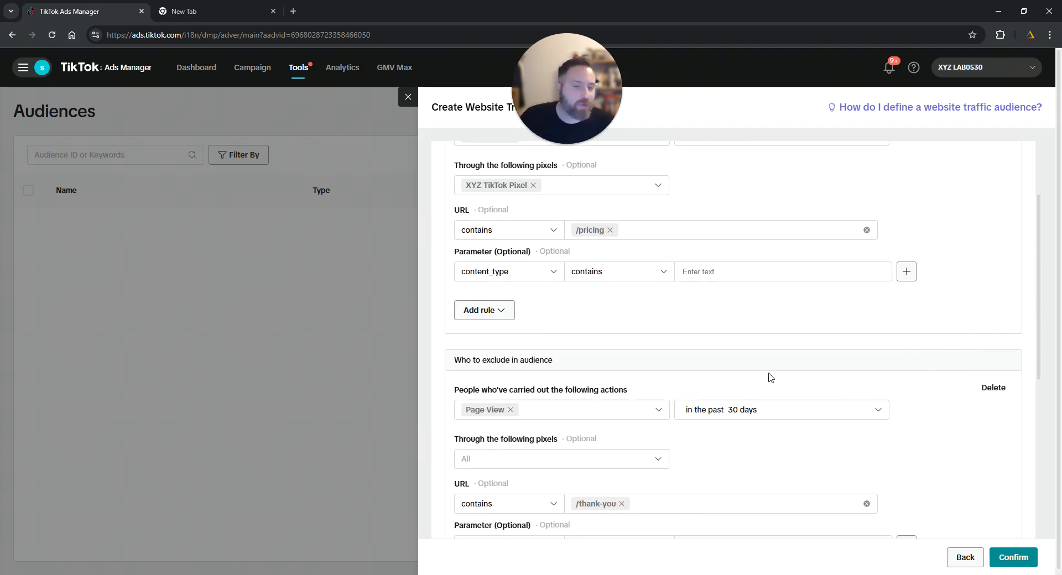
left_click(992, 388)
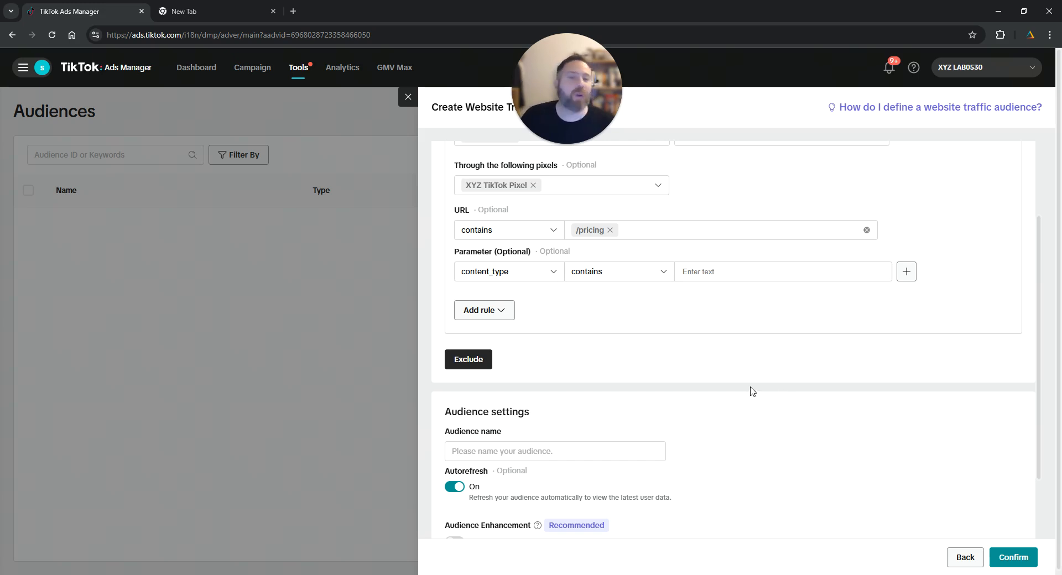
scroll(749, 391, "down", 2)
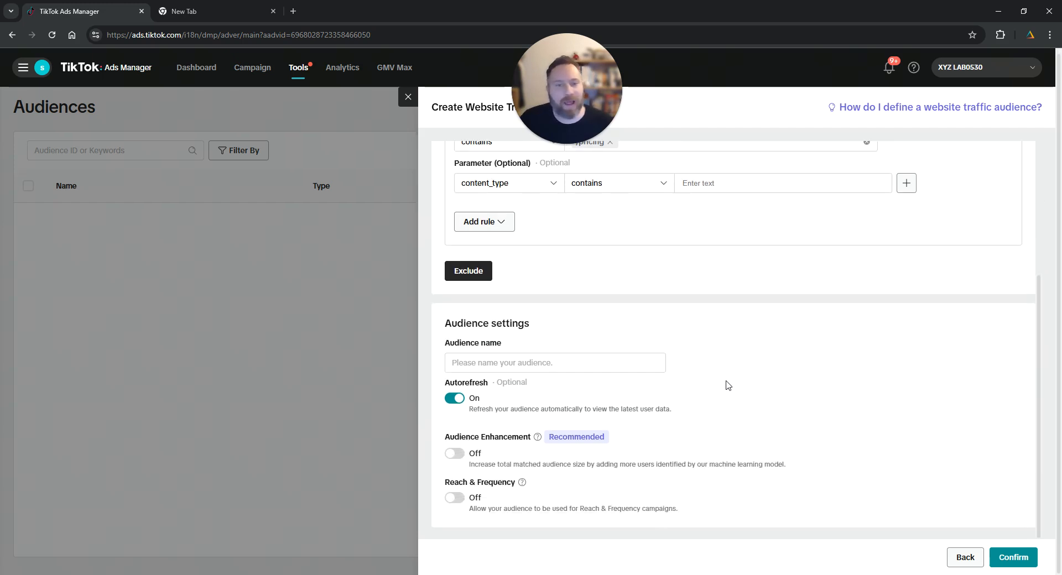
left_click(572, 362)
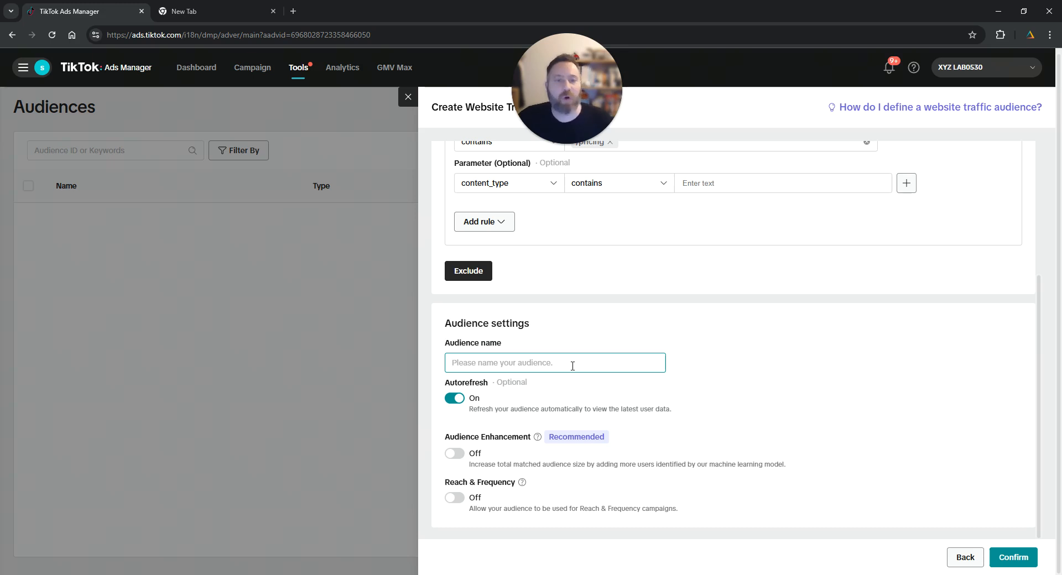
type("aefjajef")
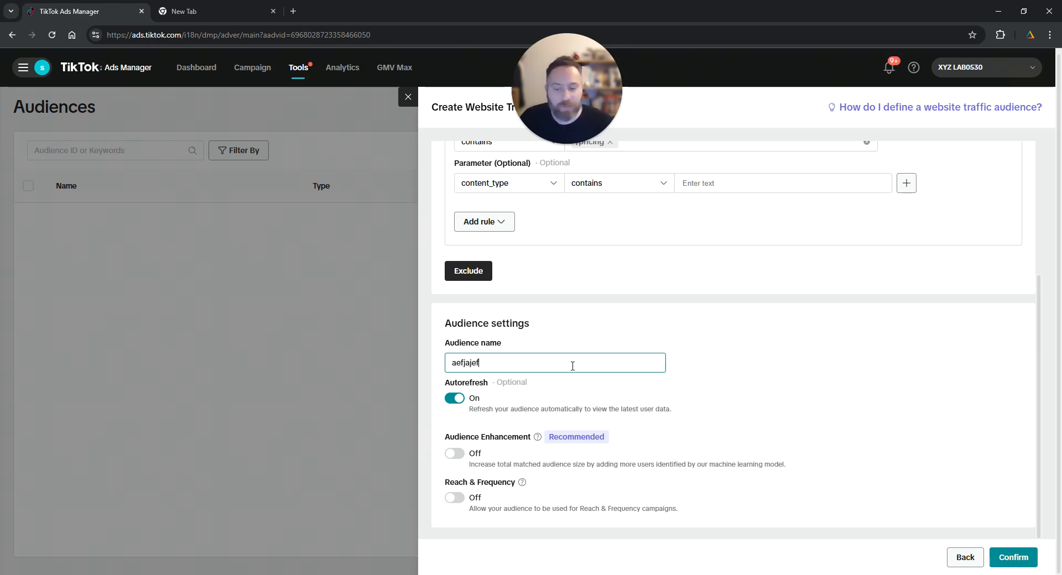
key("BackSpace")
key("BackSpace")
key("BackSpace")
key("BackSpace")
key("BackSpace")
key("BackSpace")
key("BackSpace")
key("BackSpace")
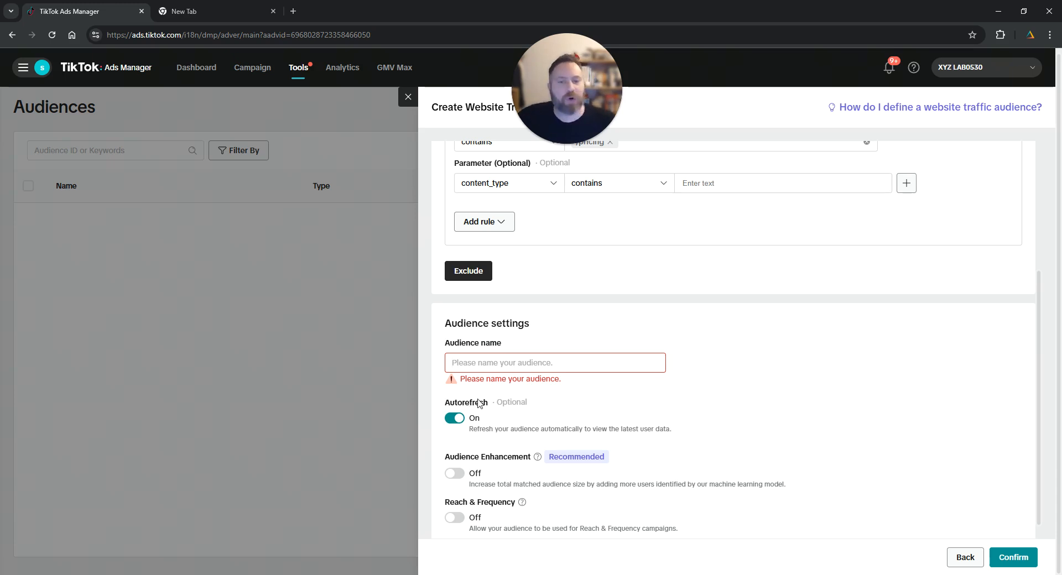
Name the audience dhsd
type("dhsd")
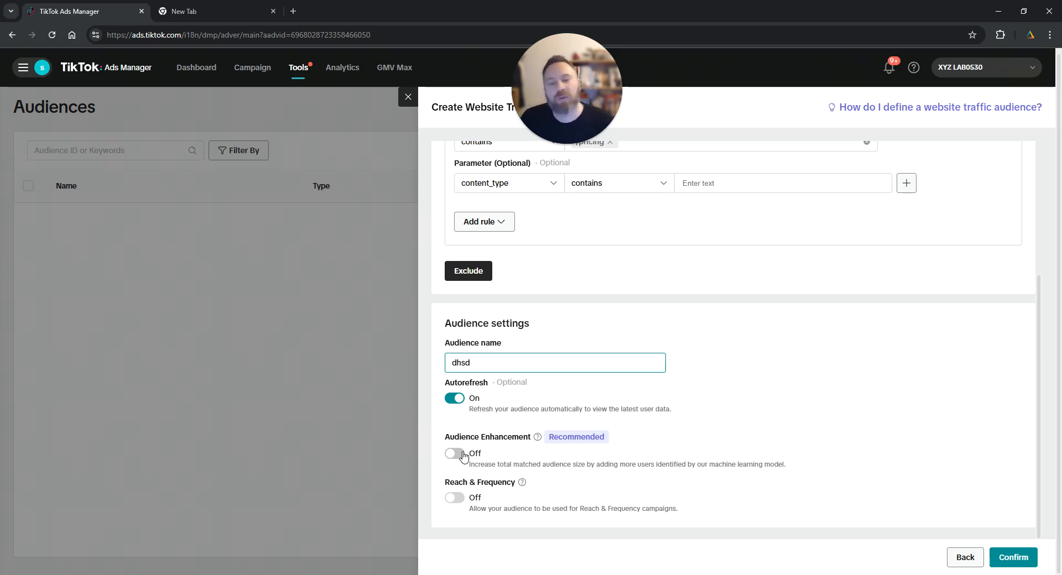
Turn on Reach & Frequency for the audience and turn it off again
left_click(457, 499)
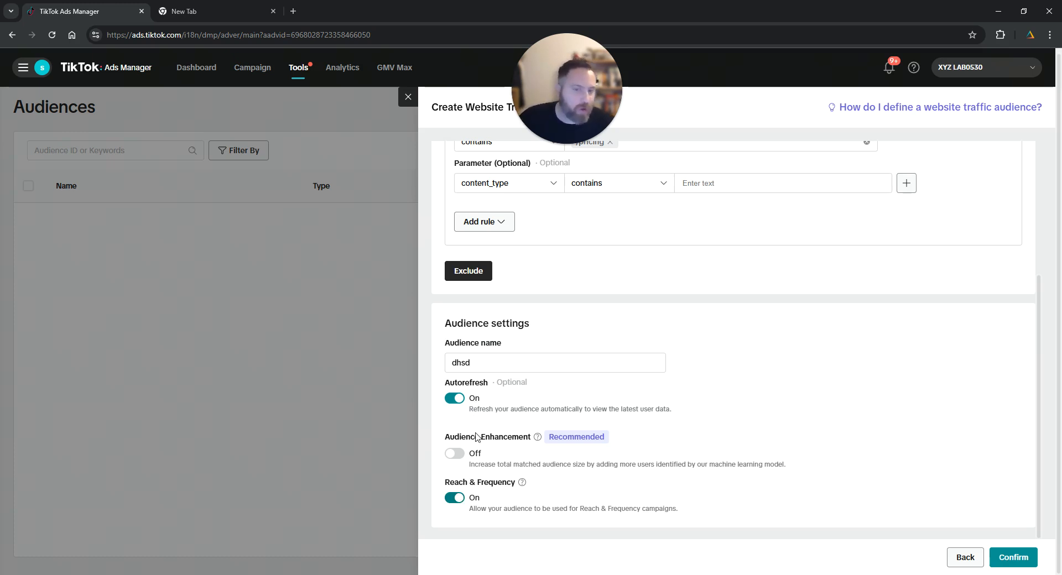
left_click(455, 498)
Clear the /pricing URL and the Page View action from the inclusion rule, and look through the available actions
scroll(525, 475, "up", 3)
scroll(524, 473, "up", 1)
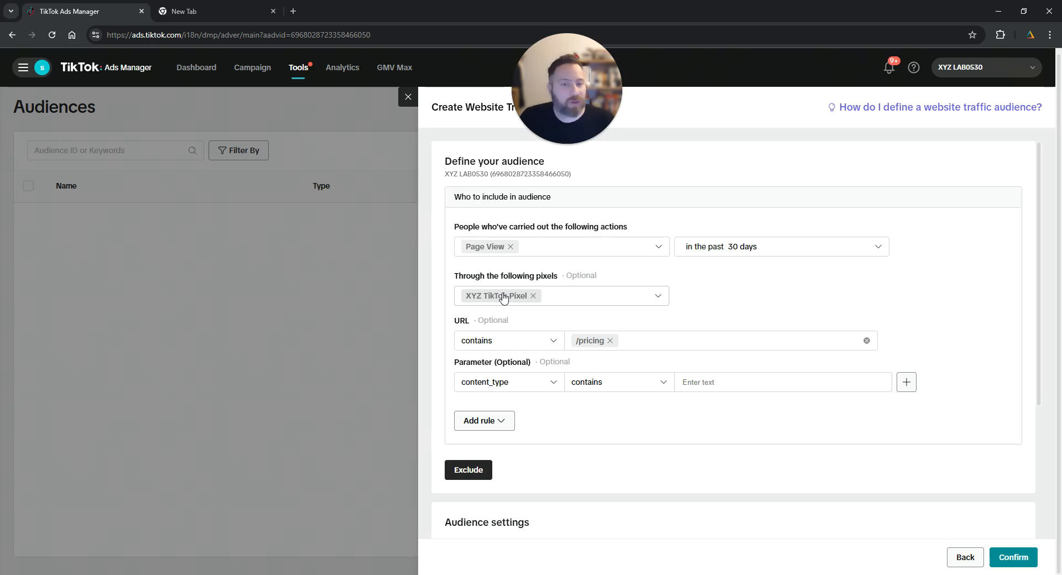
left_click(610, 344)
left_click(511, 247)
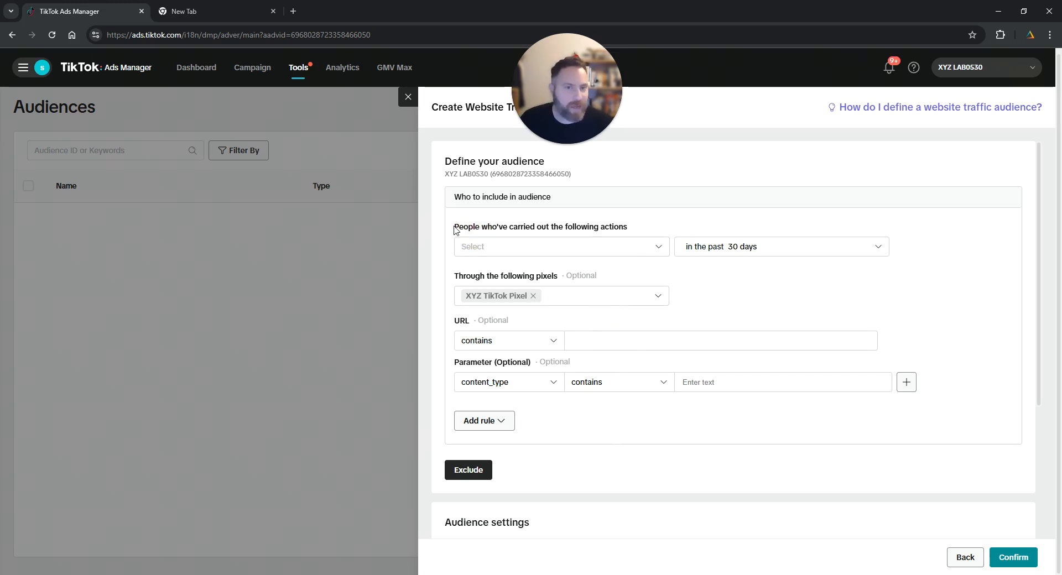
left_click(652, 252)
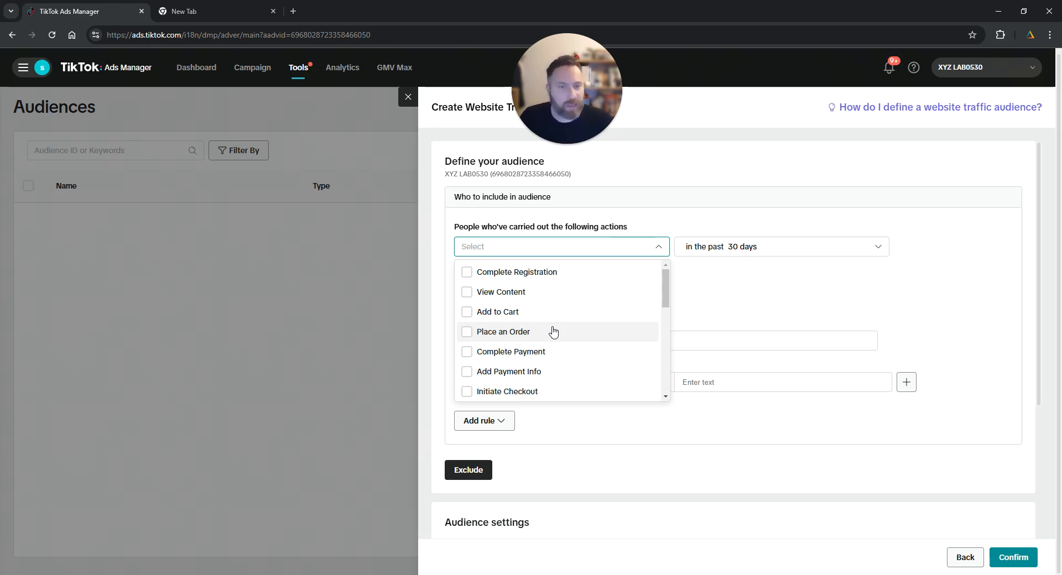
left_click(731, 308)
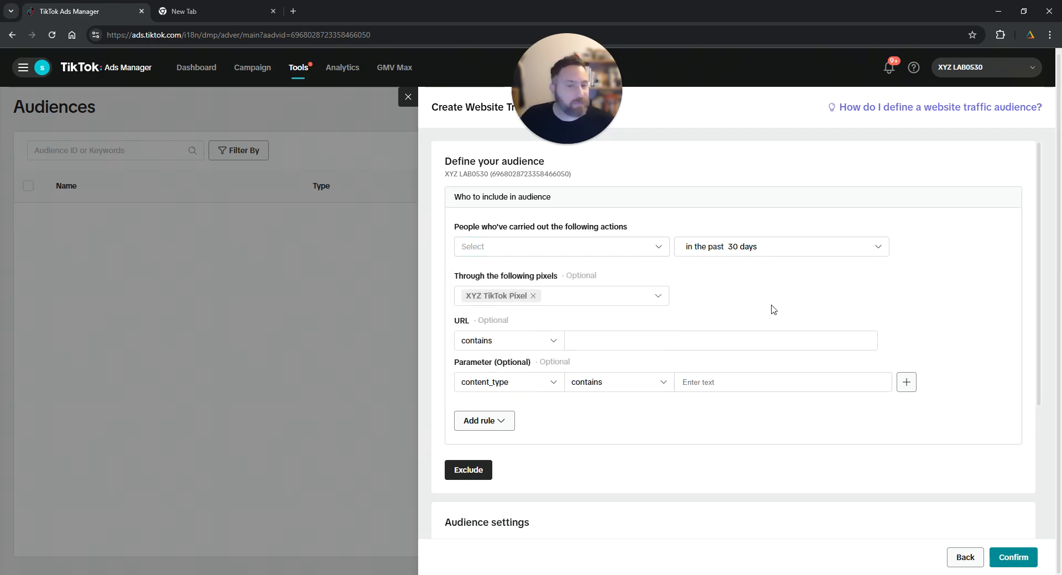
Discard the website traffic audience and start a new custom audience of the Engagement type
left_click(408, 97)
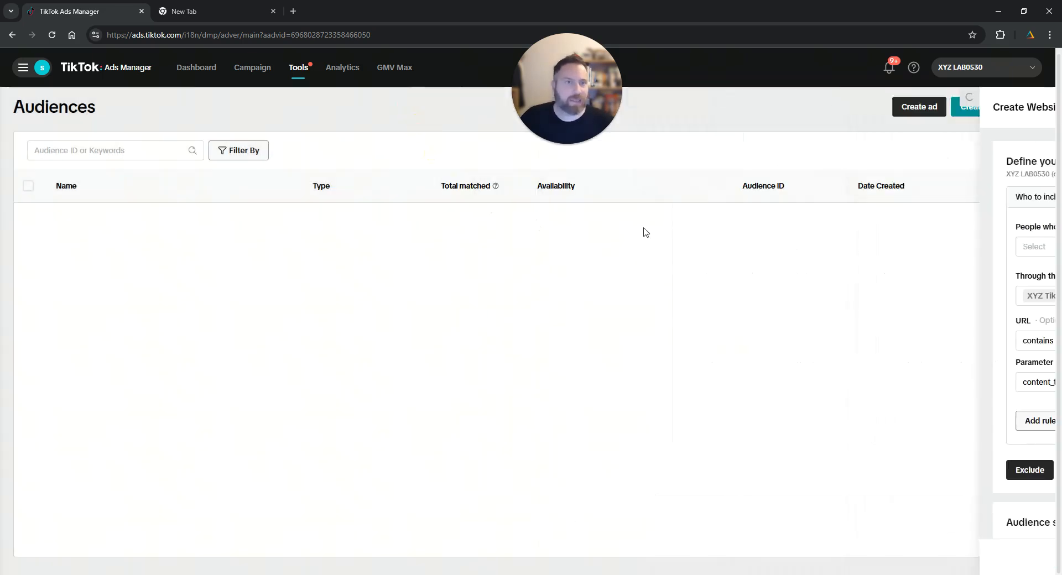
left_click(1012, 107)
left_click(1010, 131)
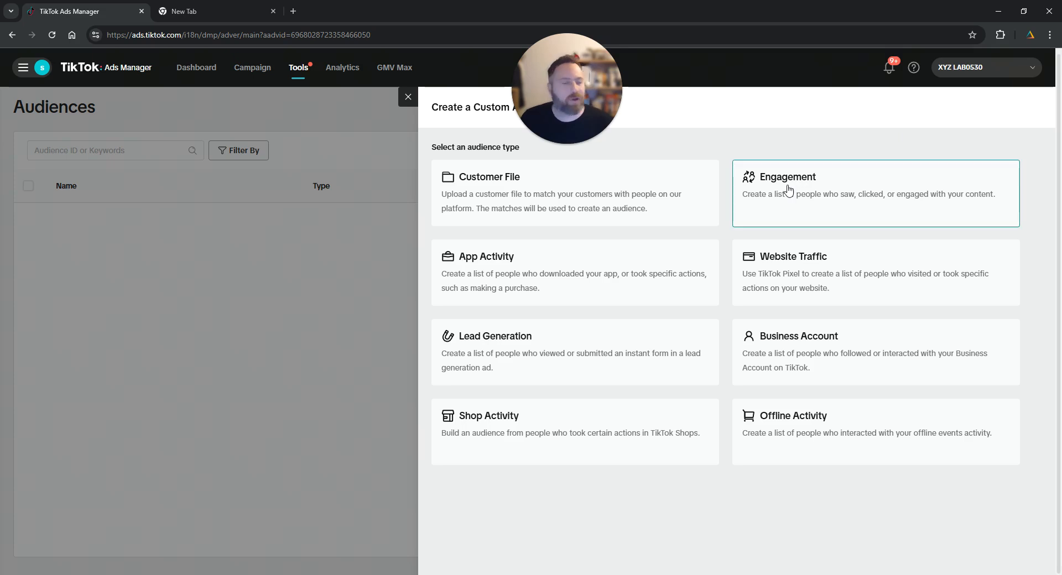
left_click(788, 188)
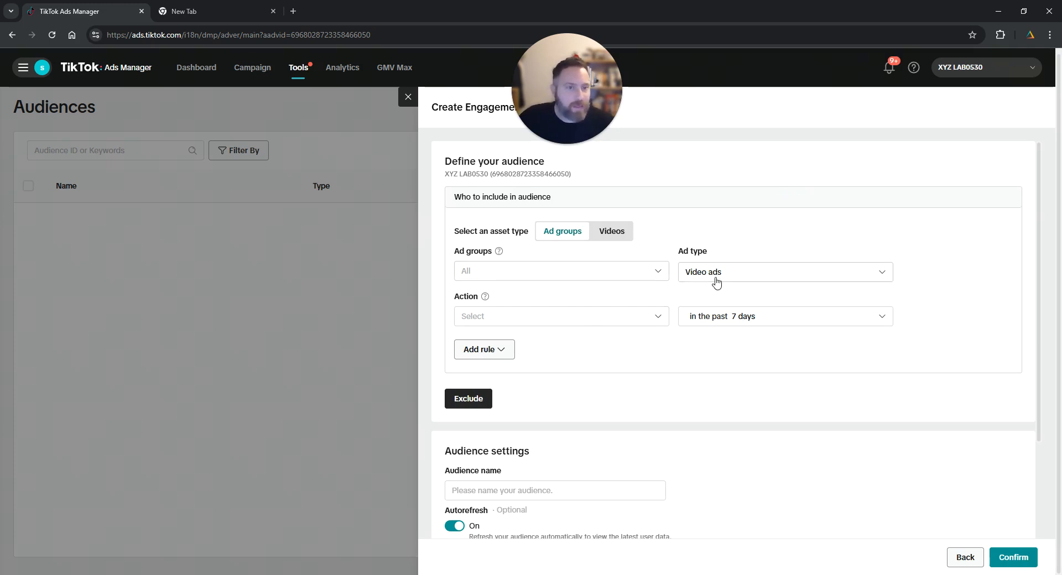
Base the engagement audience on public videos from the PayPro Global TikTok account, with a time range of 30 days
left_click(612, 233)
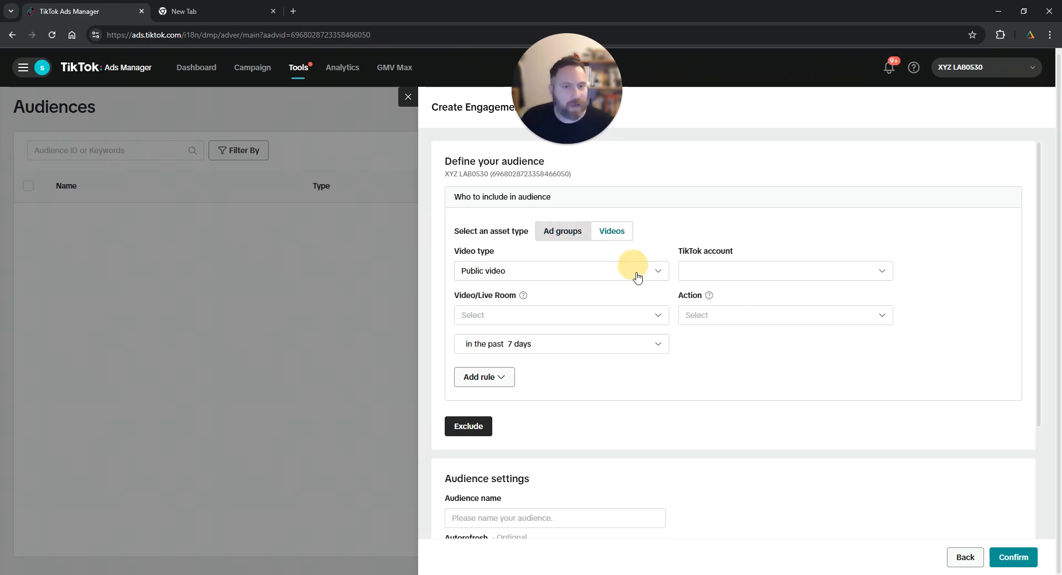
left_click(739, 277)
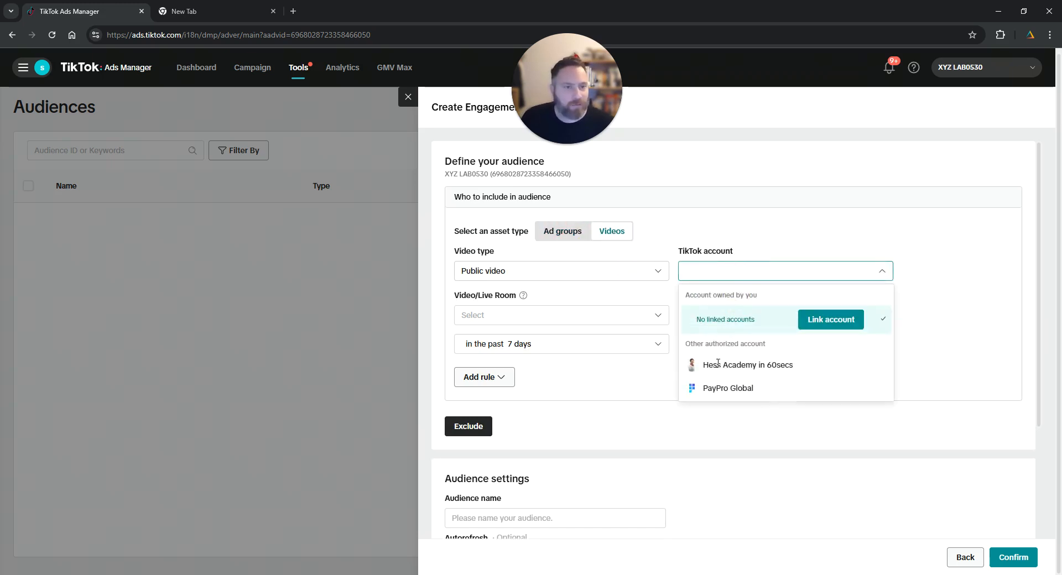
left_click(741, 389)
left_click(619, 318)
left_click(633, 361)
left_click(593, 345)
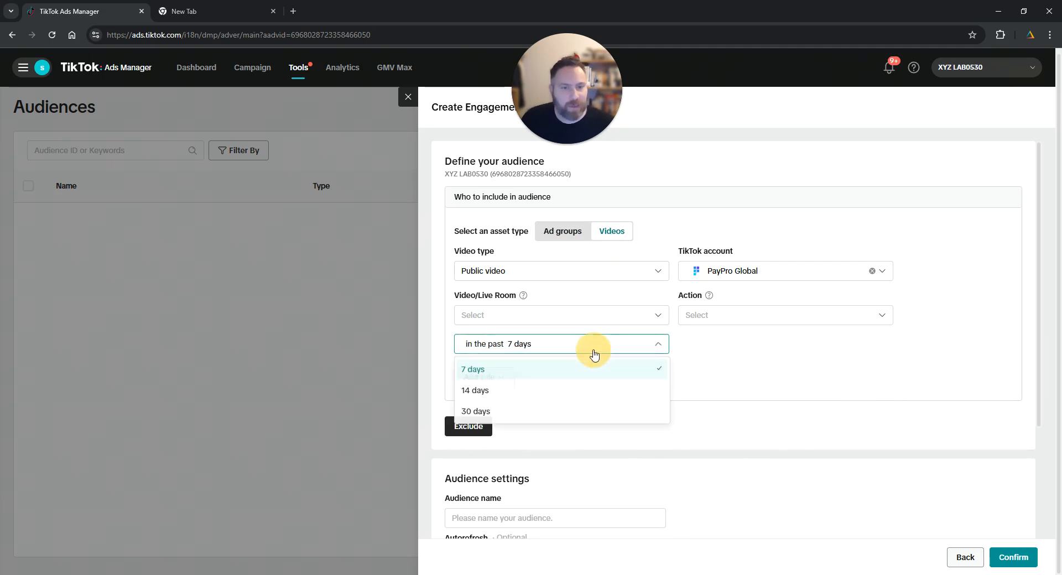
left_click(520, 411)
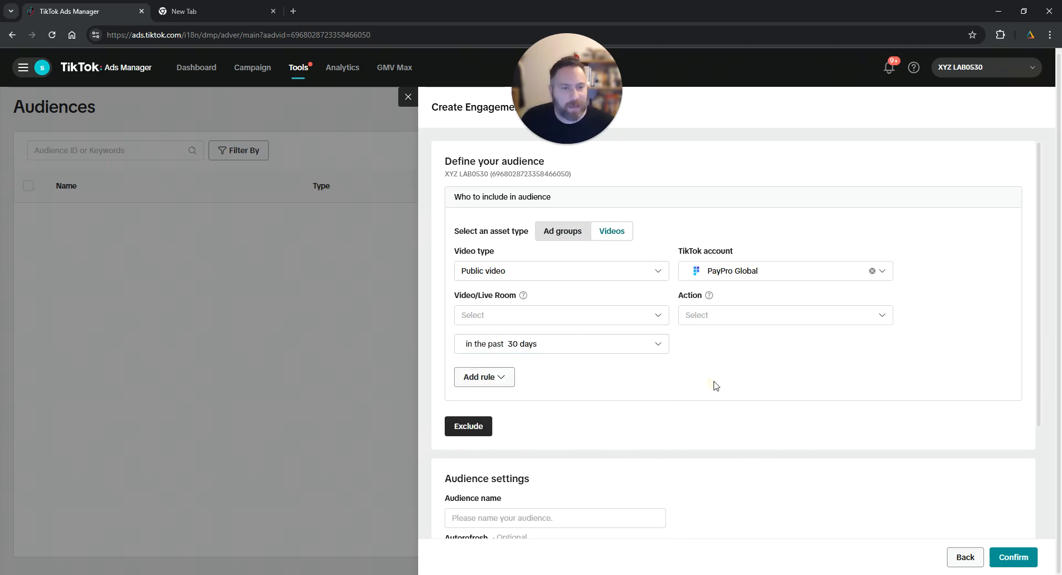
Set the engagement action to Video View at 100% and check the Video/Live Room choices
left_click(736, 316)
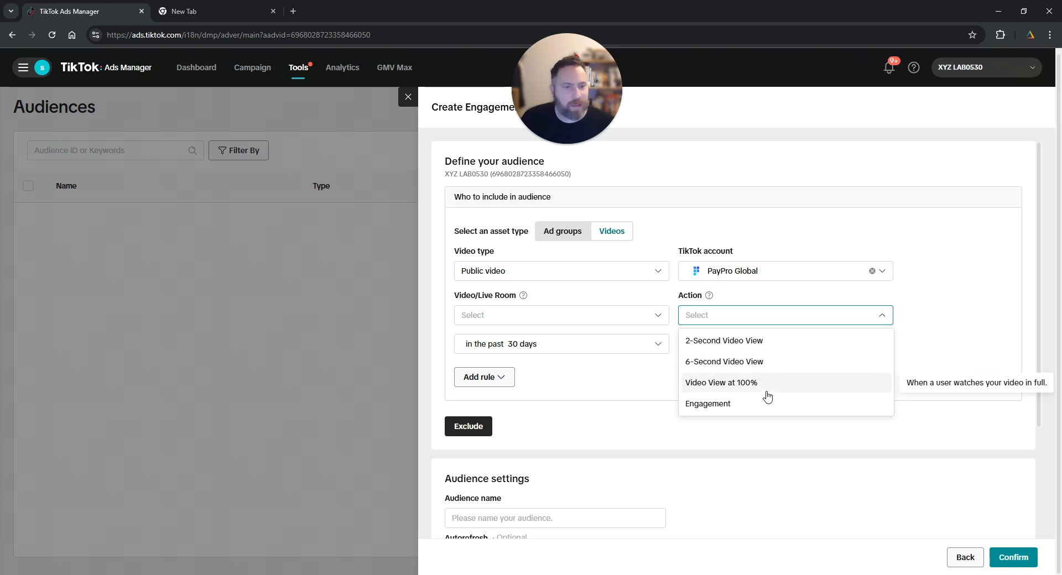
left_click(819, 387)
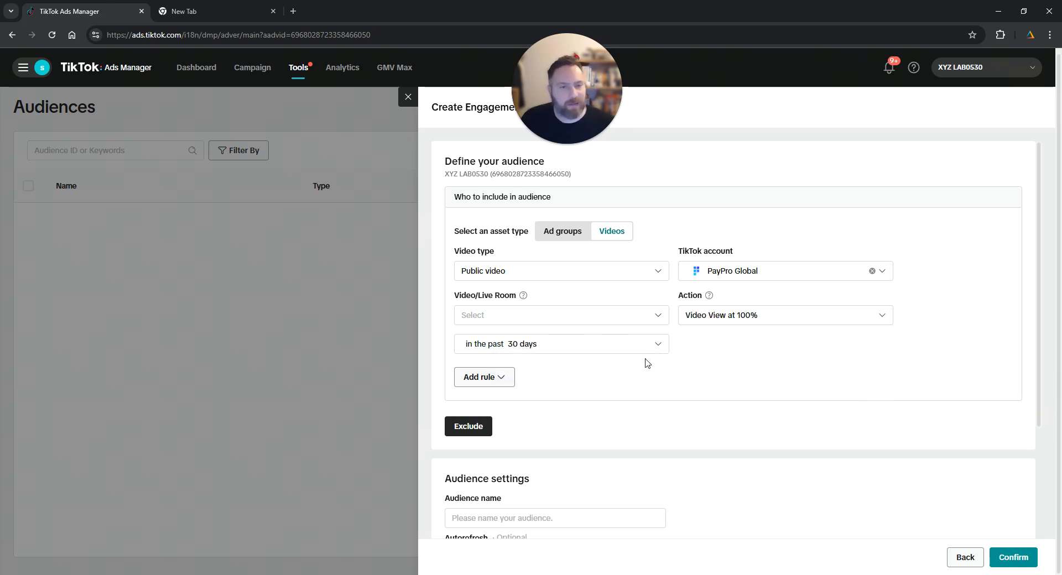
left_click(619, 323)
left_click(762, 370)
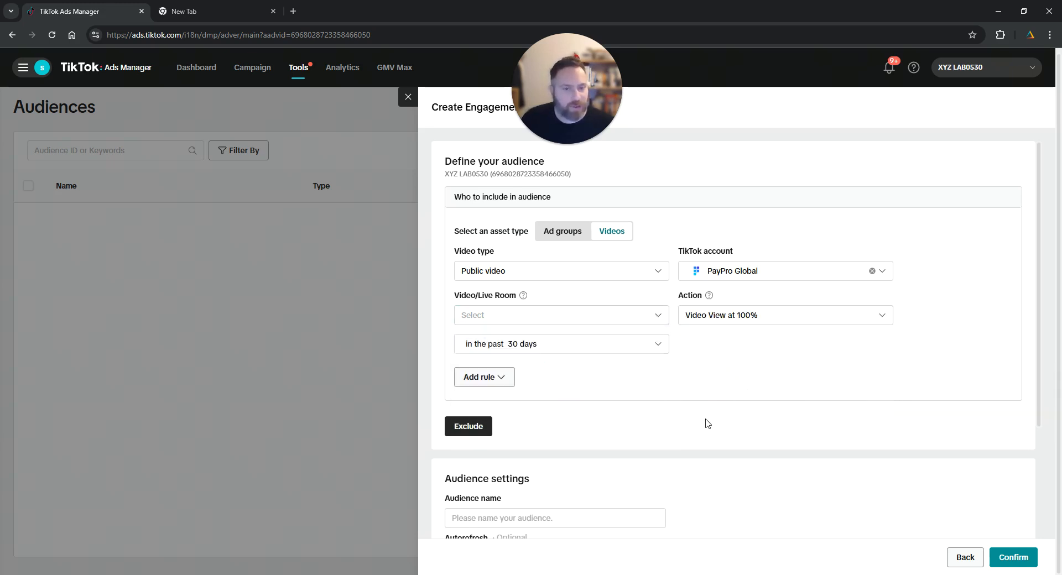
Discard the engagement audience and start a new custom audience of the Website Traffic type
left_click(574, 236)
left_click(408, 97)
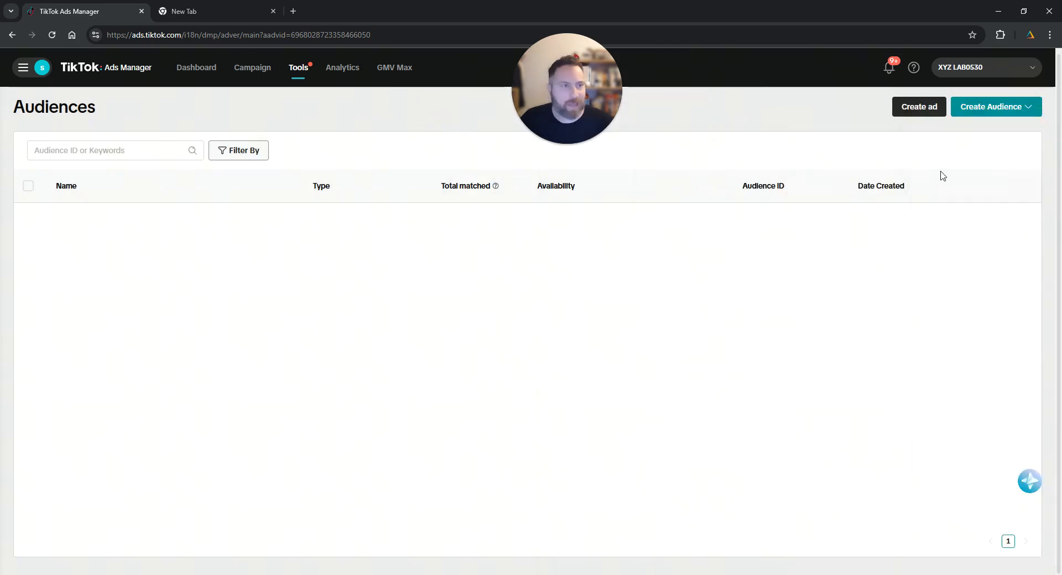
left_click(991, 107)
left_click(987, 133)
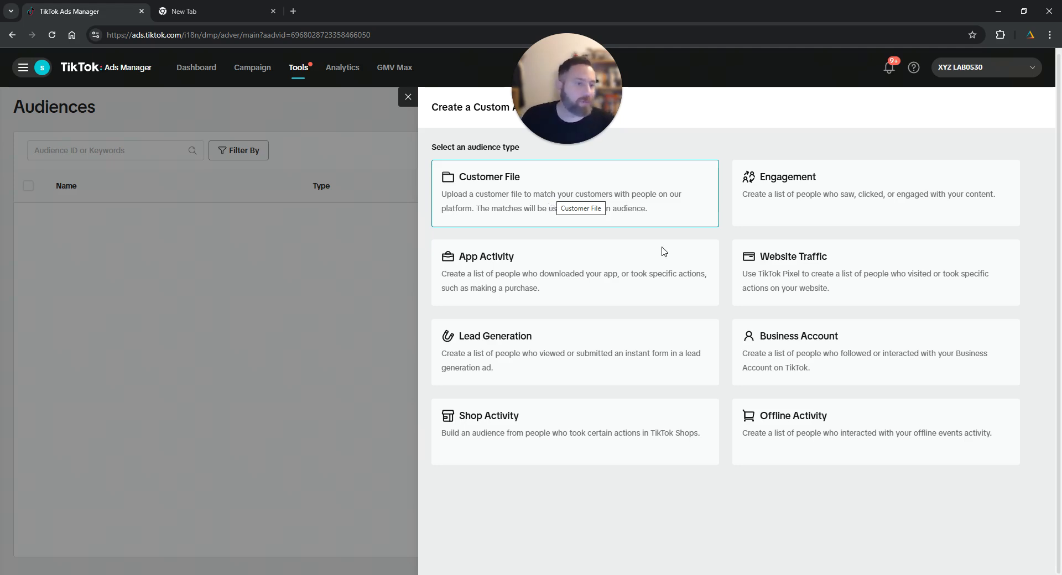
left_click(829, 300)
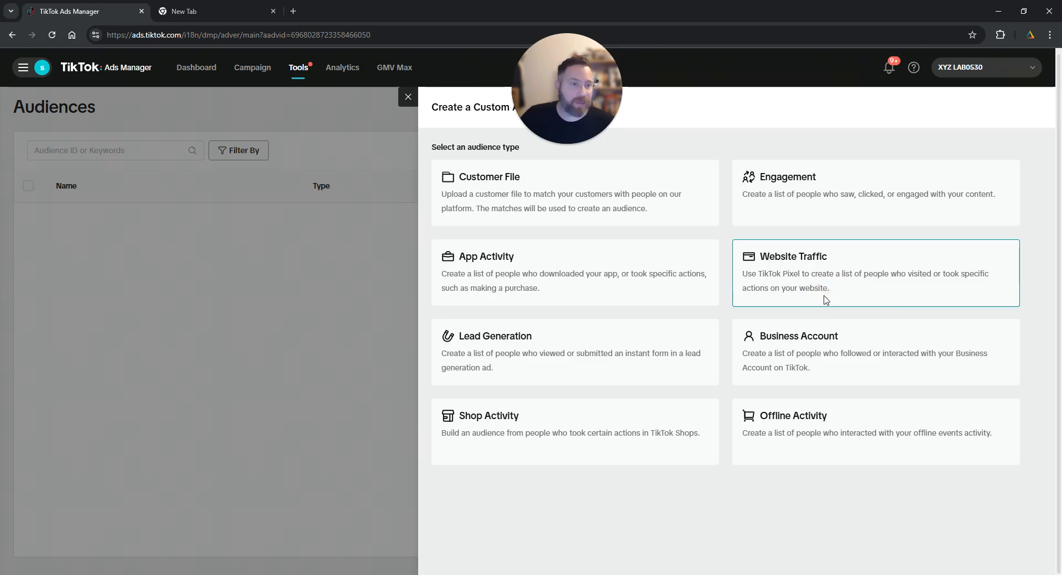
Limit the Page View rule to the XYZ TikTok Pixel and check the time range options
left_click(635, 296)
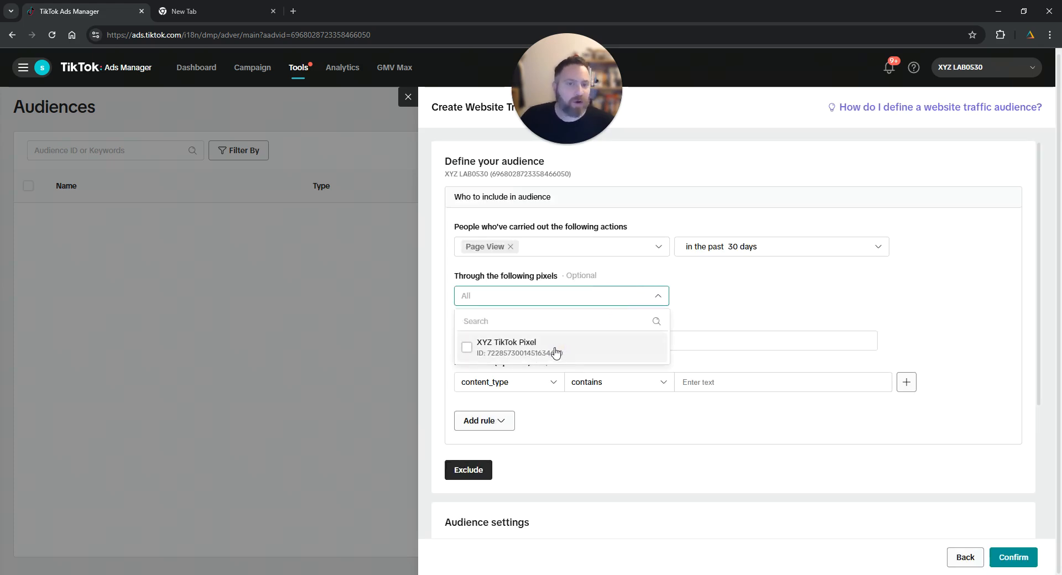
left_click(555, 347)
left_click(763, 310)
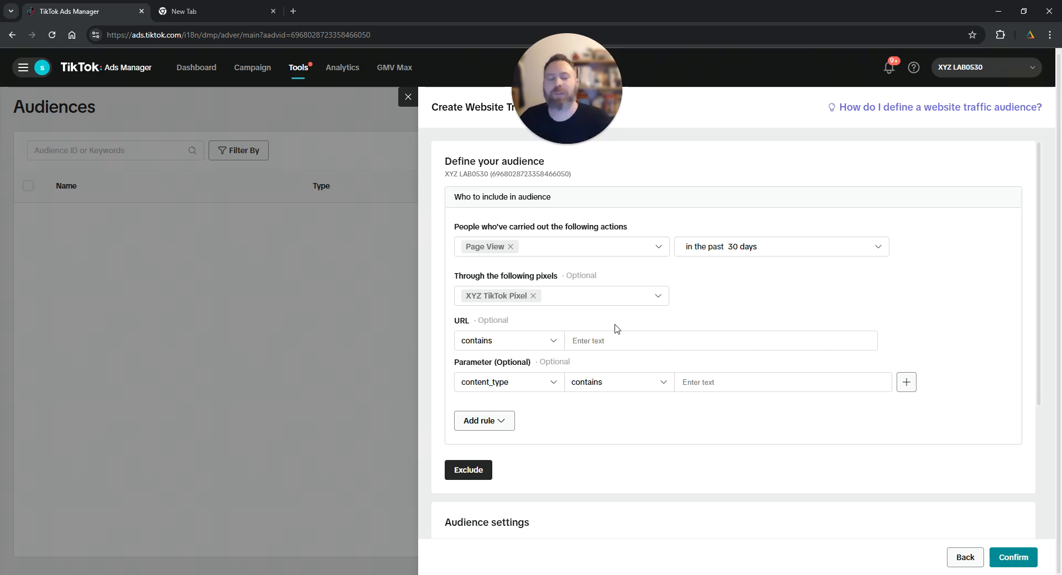
left_click(742, 246)
left_click(759, 218)
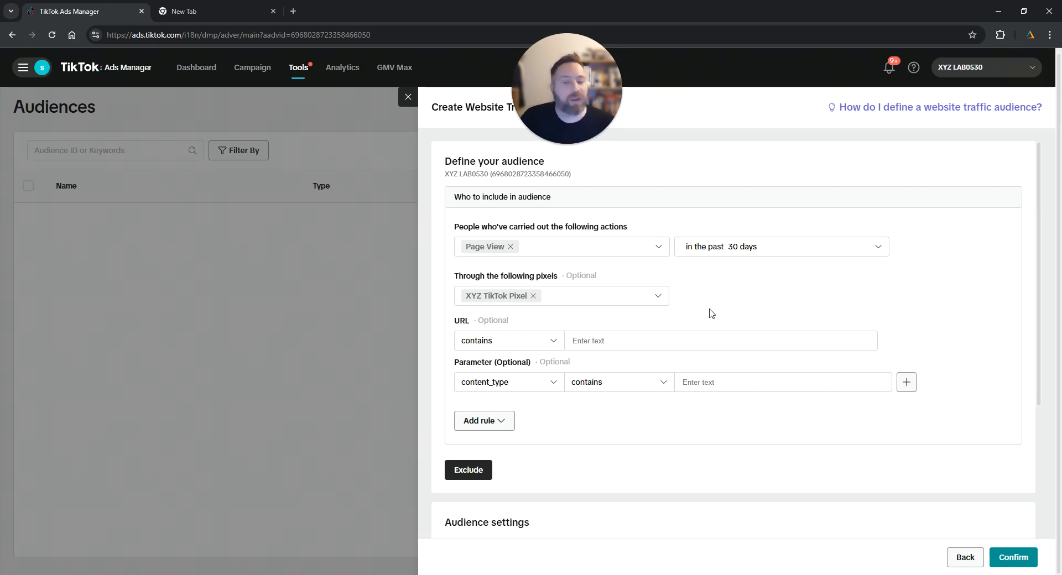
scroll(708, 314, "down", 4)
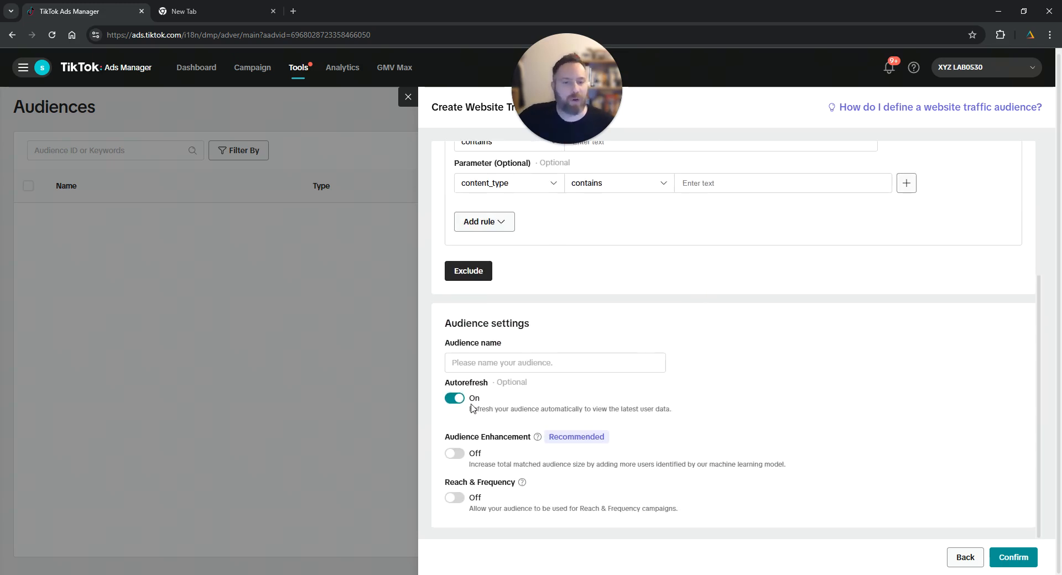